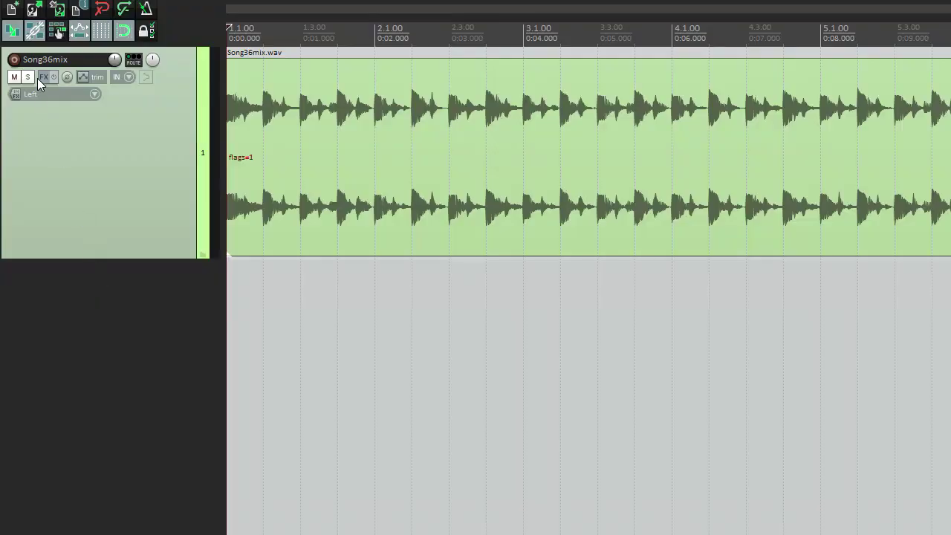
- Add MMultiBandWaveShaper to the Song36mix track's FX chain
left_click(43, 77)
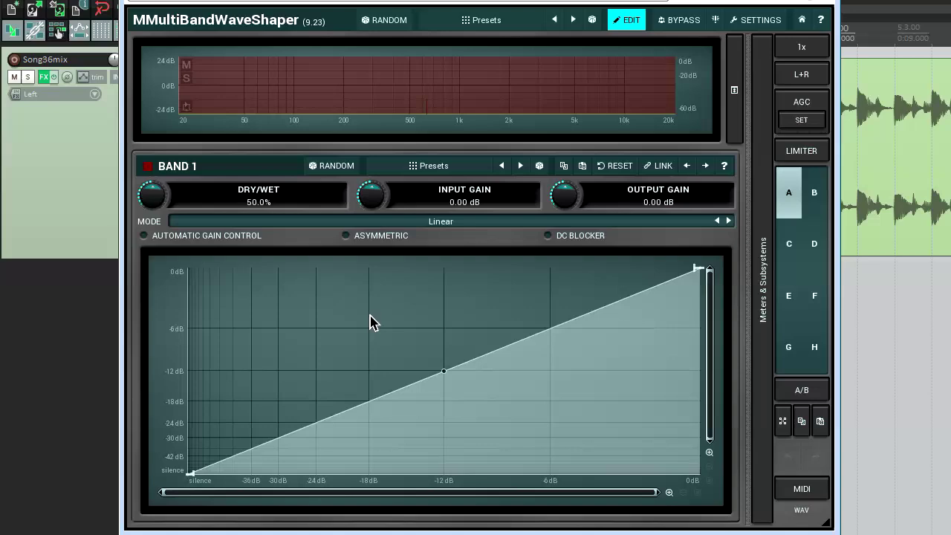
- Create three default bands in Band Configuration, crossing over at 200 Hz and 2 kHz
left_click(205, 73)
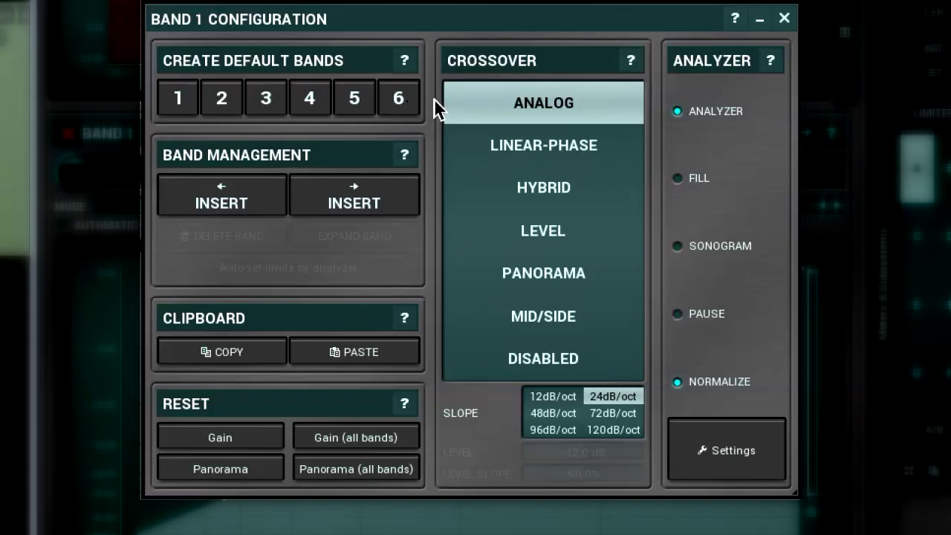
left_click(264, 98)
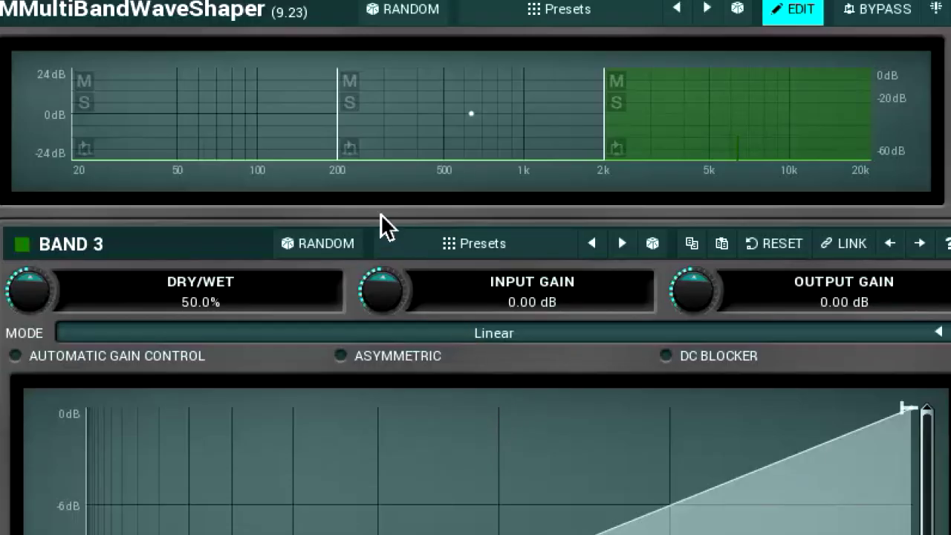
- During playback, drag the low crossover down to about 115 Hz and the upper one to 1318 Hz
mouse_move(338, 124)
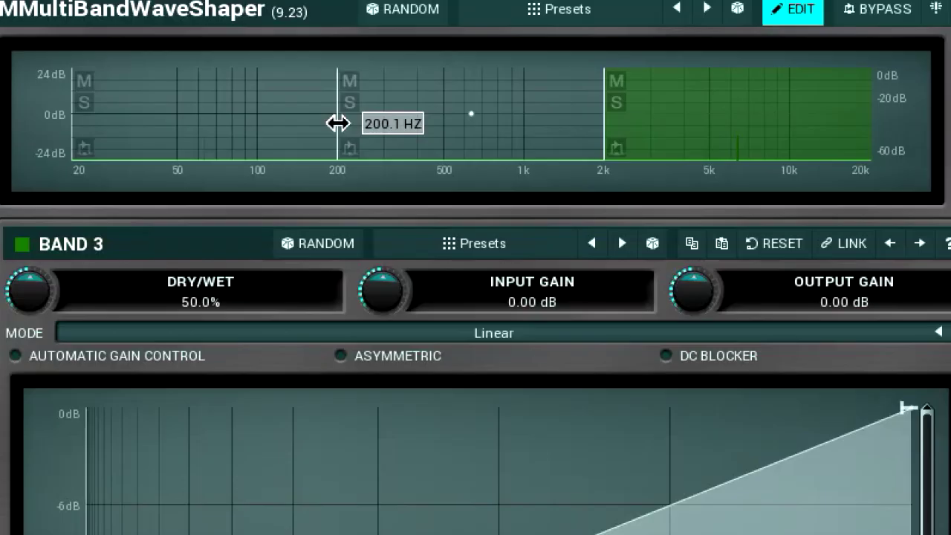
left_click_drag(338, 124, 305, 139)
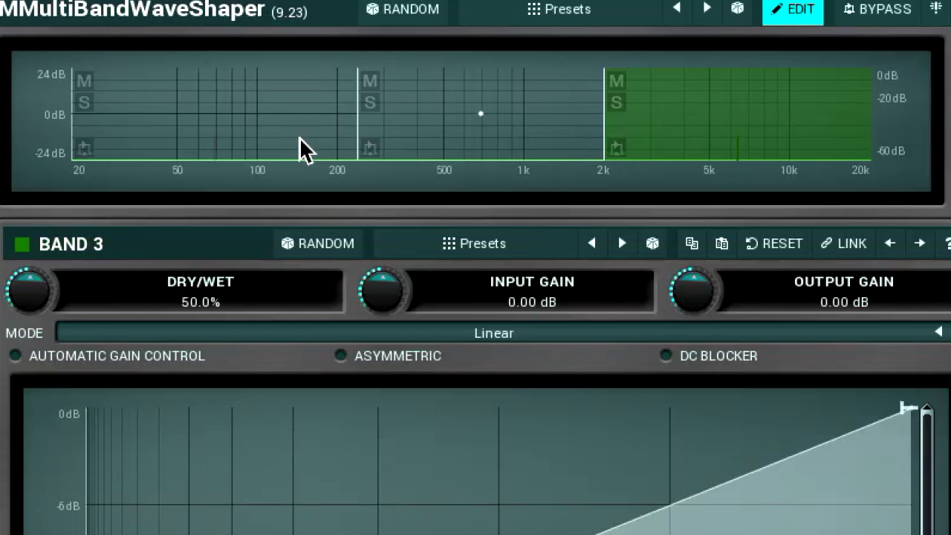
key("space")
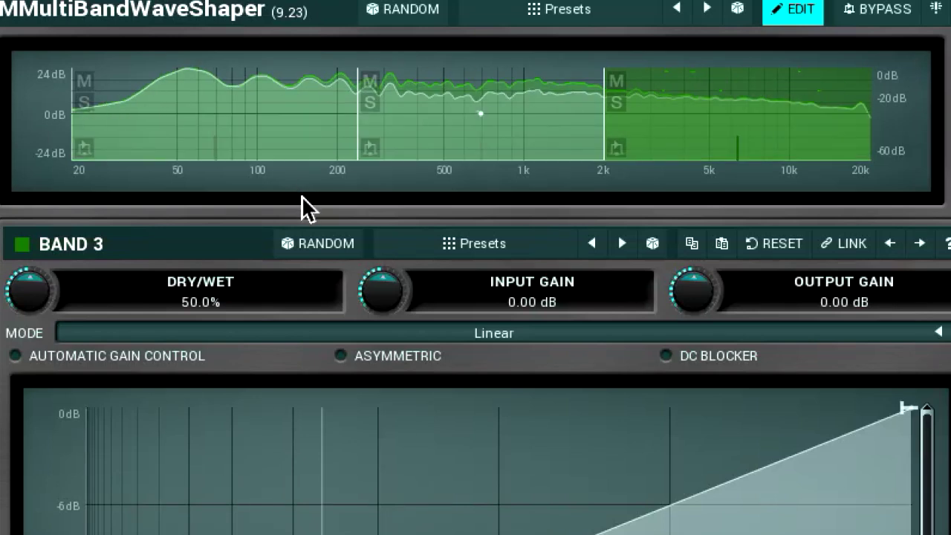
left_click_drag(355, 125, 275, 125)
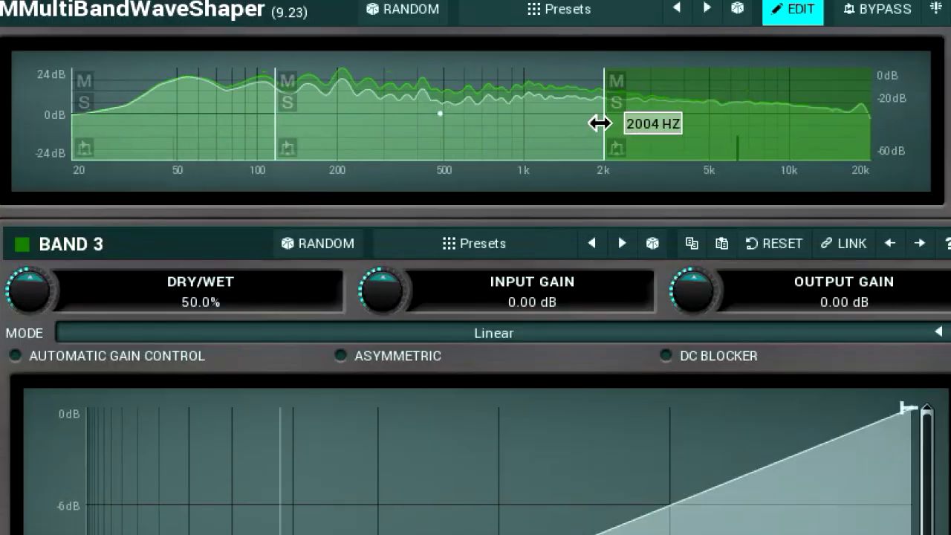
left_click_drag(600, 124, 556, 131)
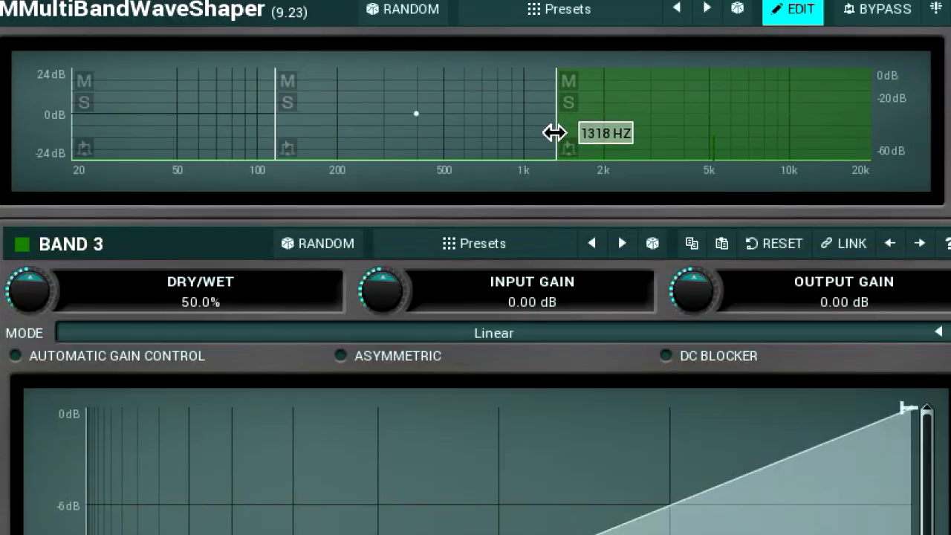
left_click(506, 149)
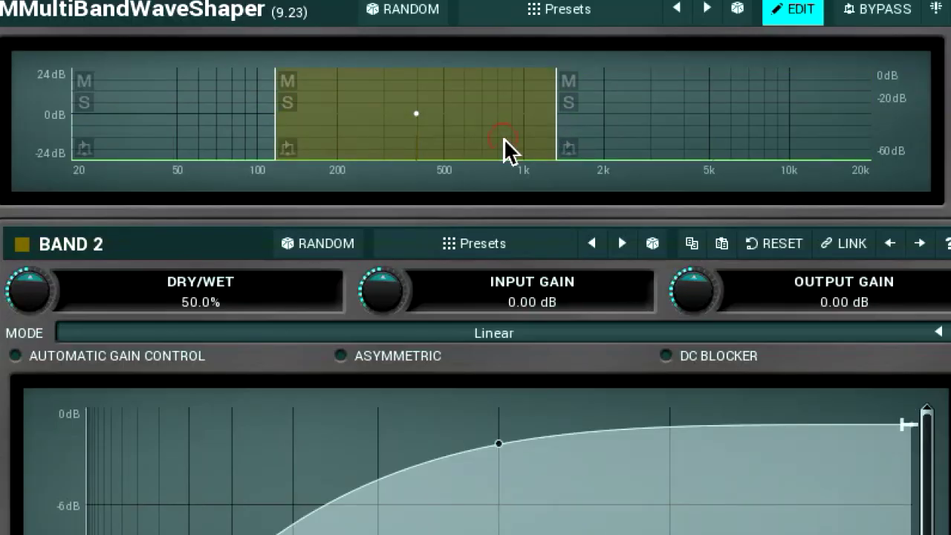
left_click(223, 143)
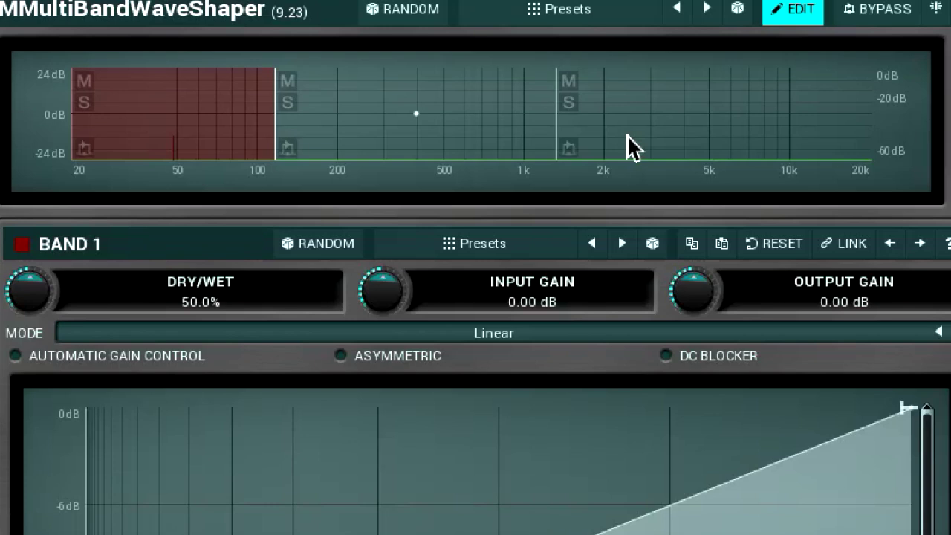
key("space")
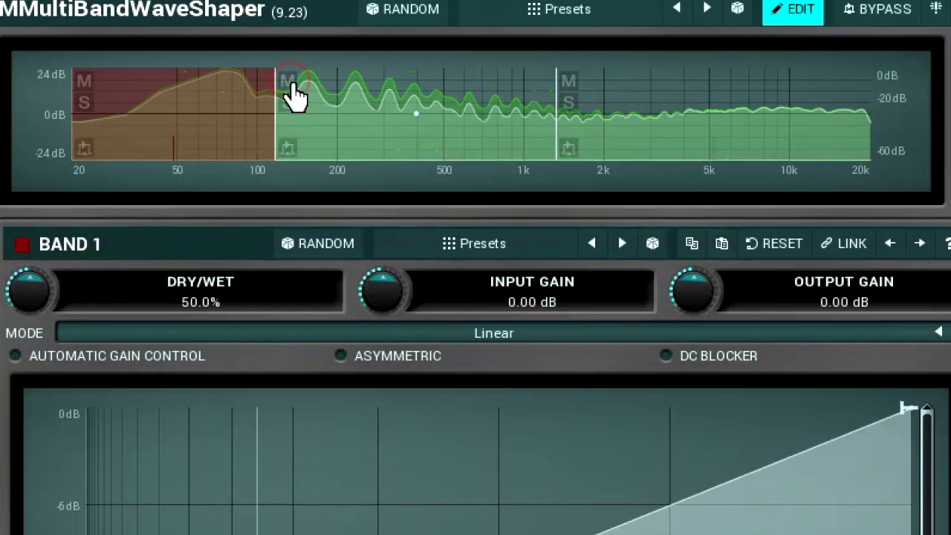
left_click(290, 82)
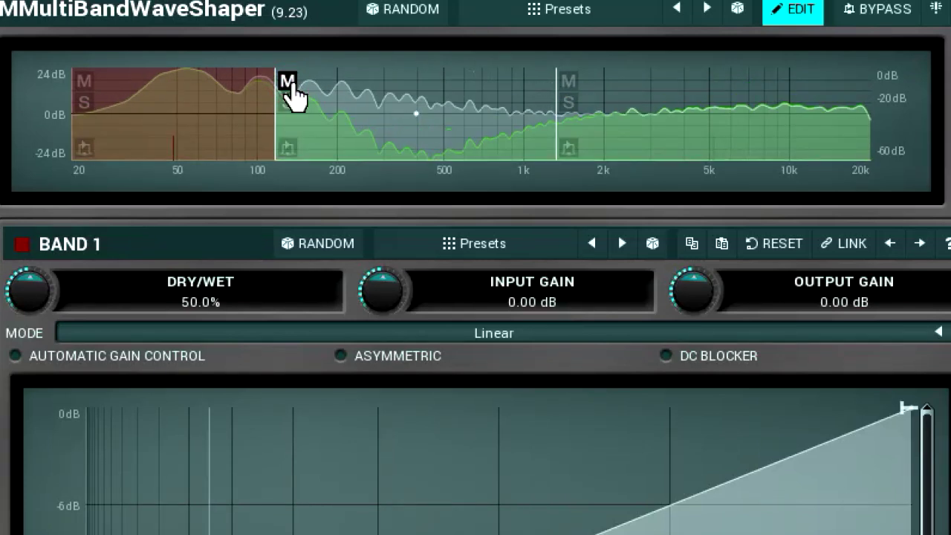
left_click(293, 88)
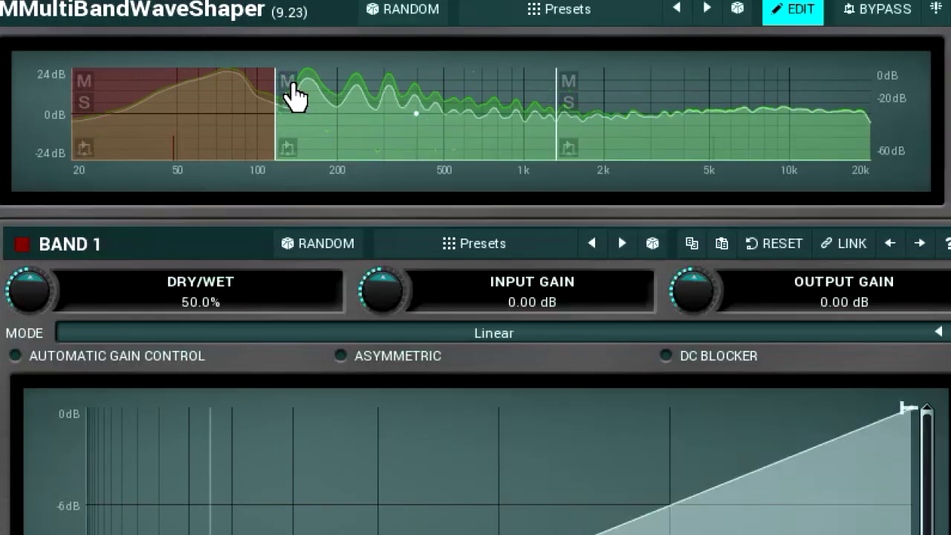
key("space")
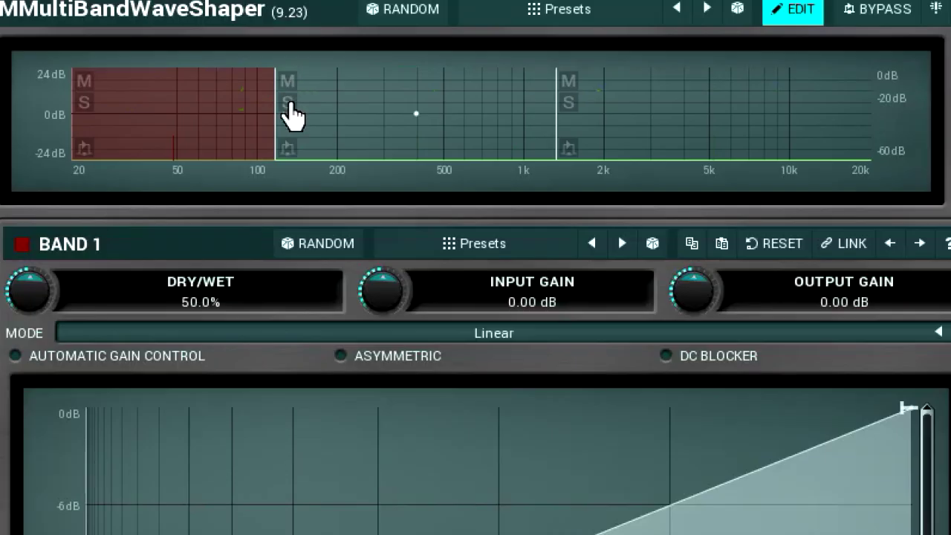
key("space")
left_click(289, 104)
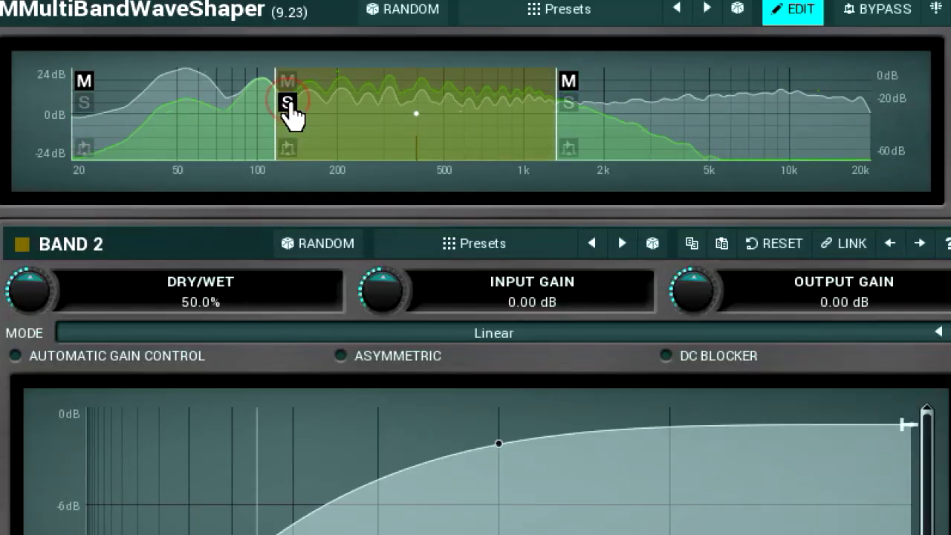
left_click(289, 106)
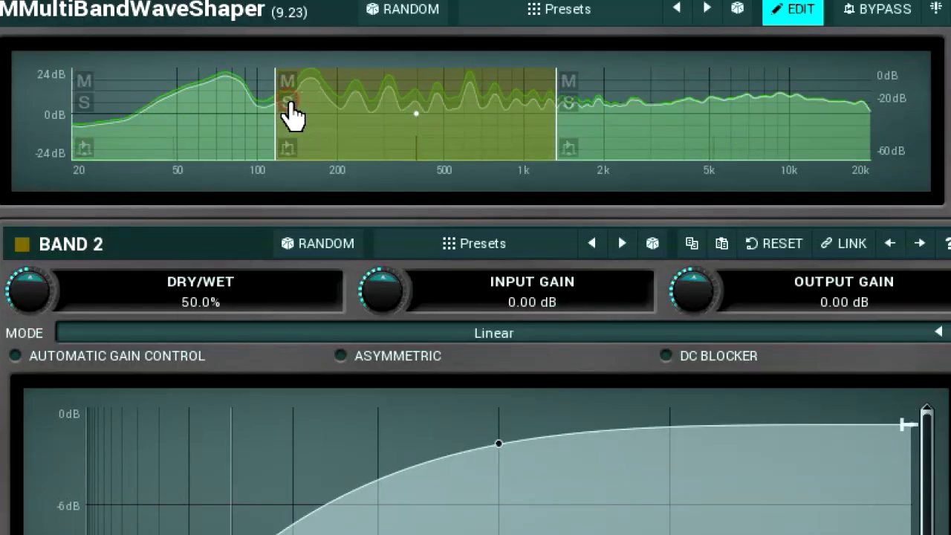
left_click(289, 105)
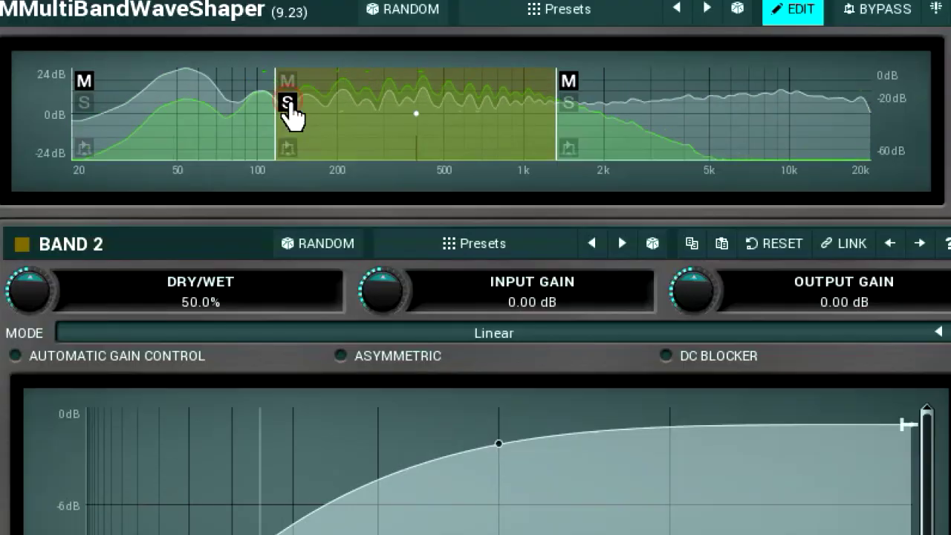
left_click(289, 105)
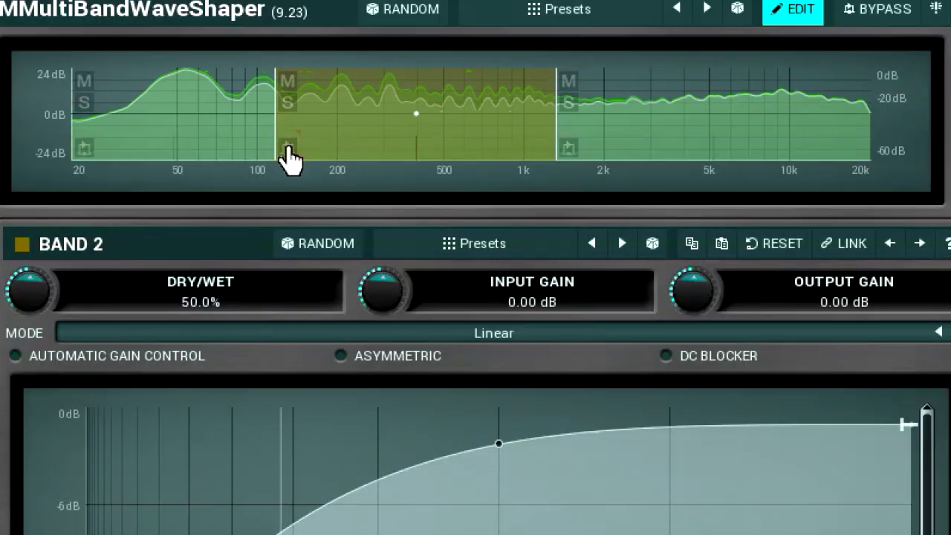
left_click(287, 102)
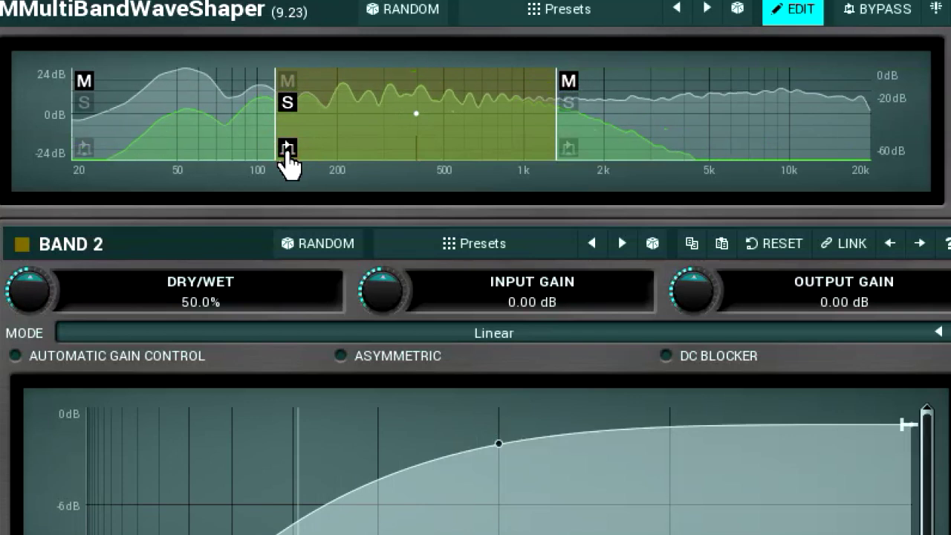
left_click(287, 149)
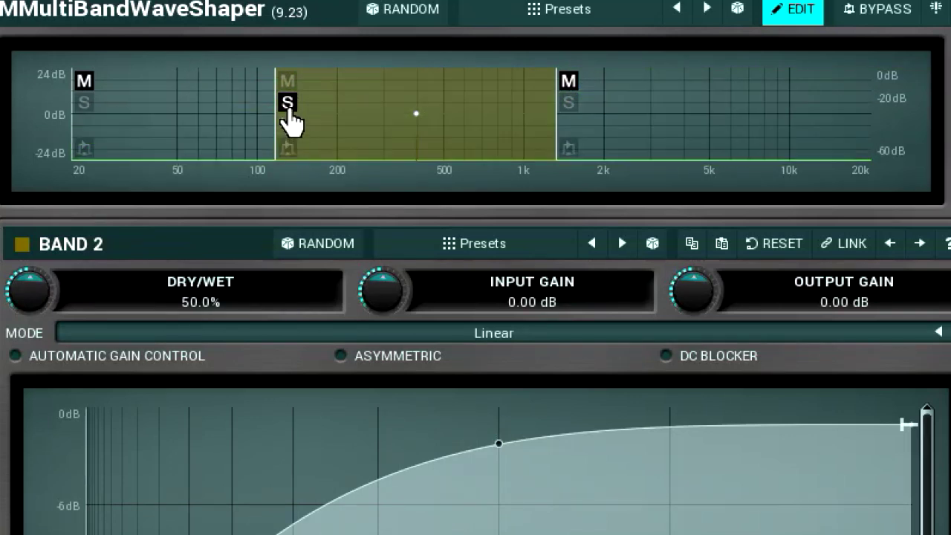
left_click(287, 105)
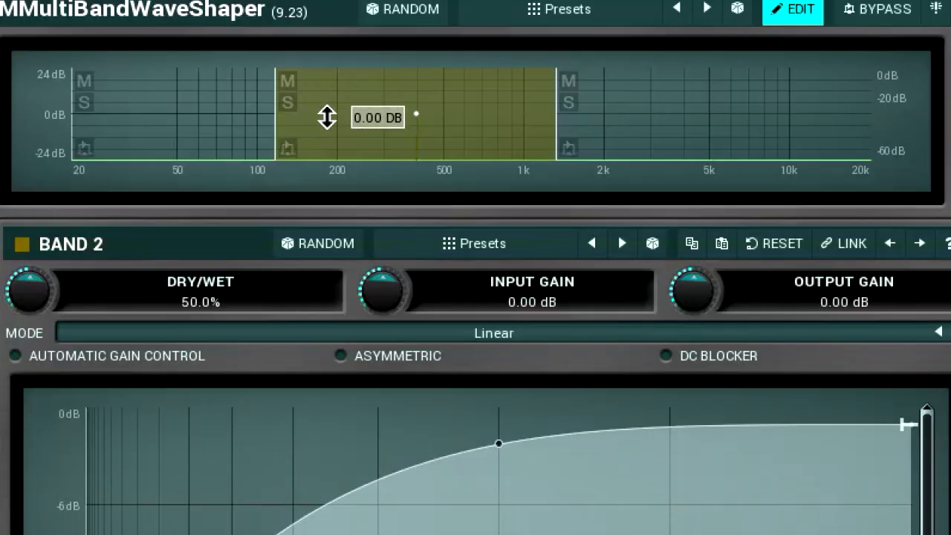
- Drag band 2's level in the band display to -7.79 dB
mouse_move(327, 118)
left_mouse_down()
mouse_move(327, 85)
mouse_move(329, 151)
mouse_move(334, 85)
mouse_move(334, 142)
mouse_move(334, 130)
left_mouse_up()
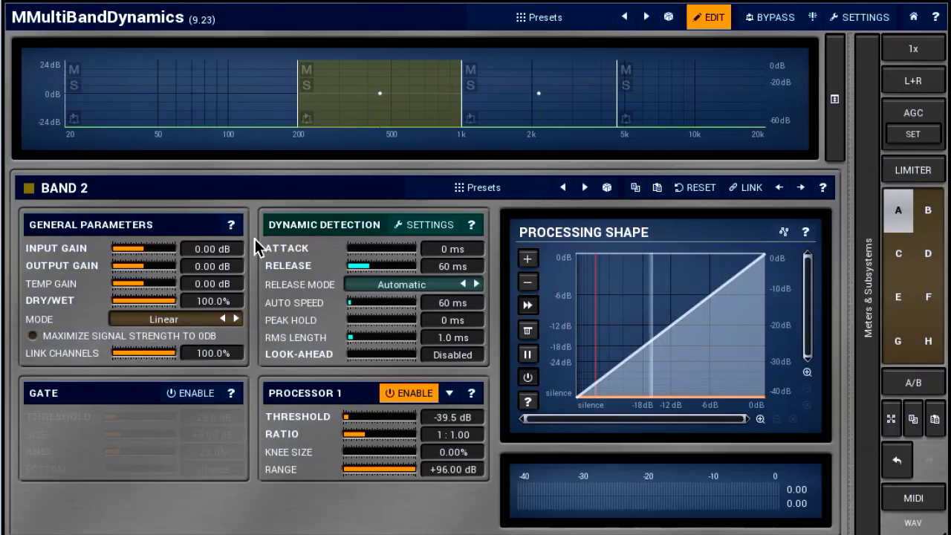
- During playback, nudge the Input Gain and raise band 2's gain to +7.79 dB
key("space")
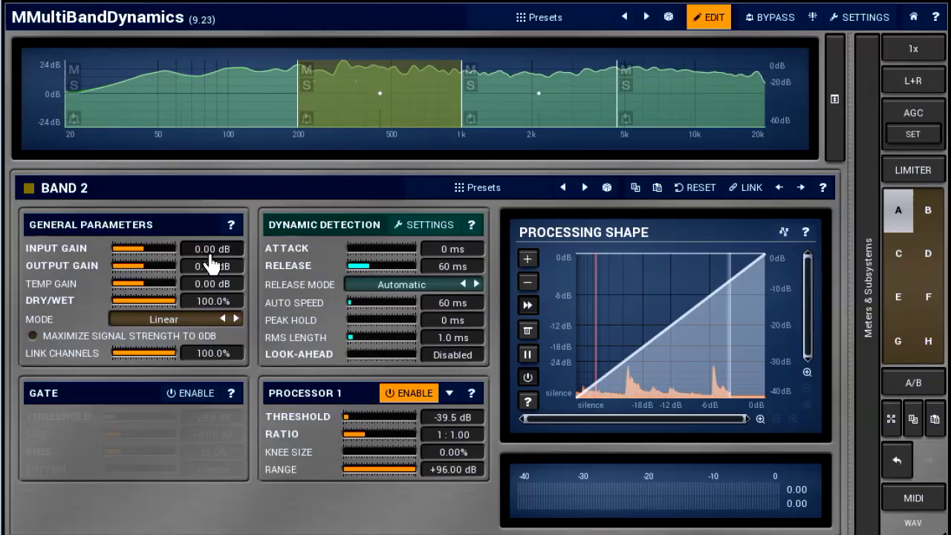
mouse_move(144, 248)
left_mouse_down()
mouse_move(154, 250)
mouse_move(117, 259)
mouse_move(144, 255)
left_mouse_up()
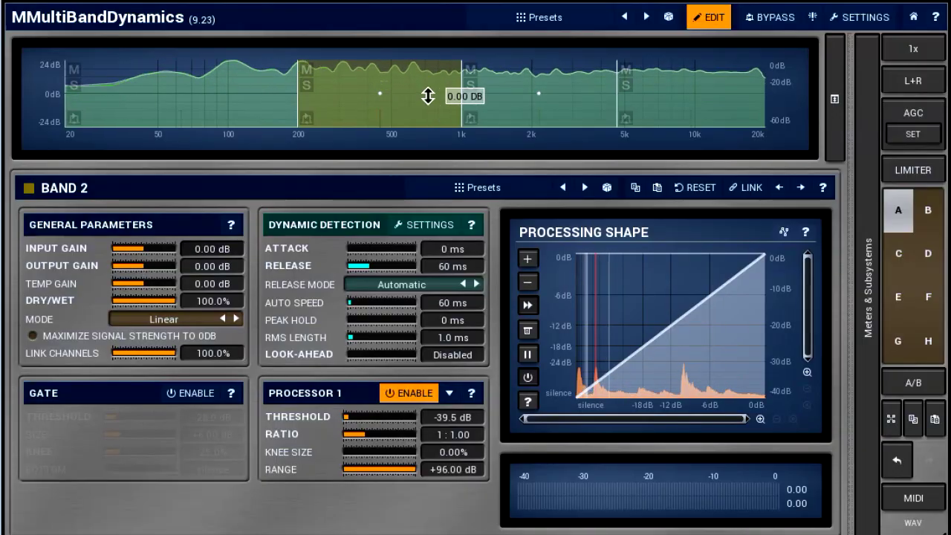
mouse_move(426, 94)
left_mouse_down()
mouse_move(429, 83)
mouse_move(429, 130)
mouse_move(433, 92)
left_mouse_up()
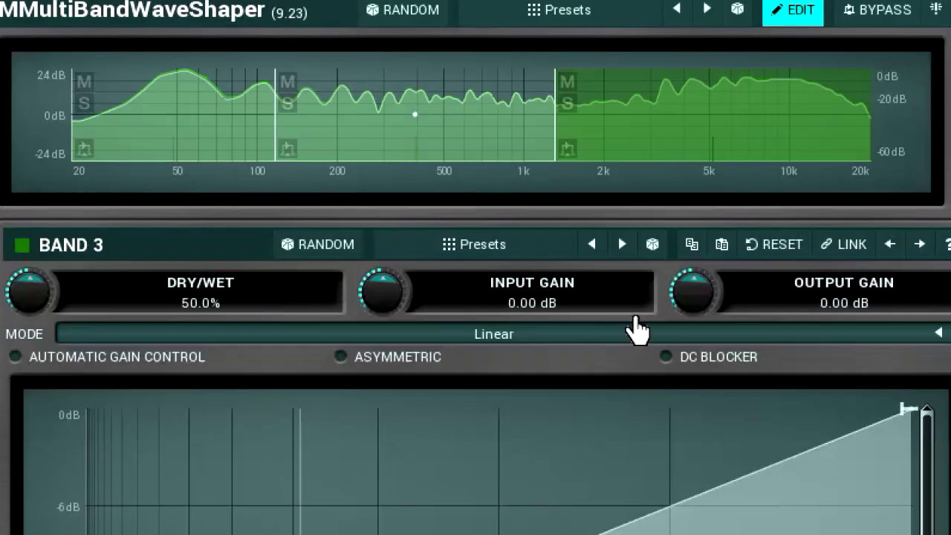
- Pan band 3 to 21% left and bring up Band 1's configuration
mouse_move(711, 148)
left_mouse_down()
mouse_move(554, 170)
mouse_move(890, 176)
mouse_move(716, 178)
mouse_move(715, 153)
left_mouse_up()
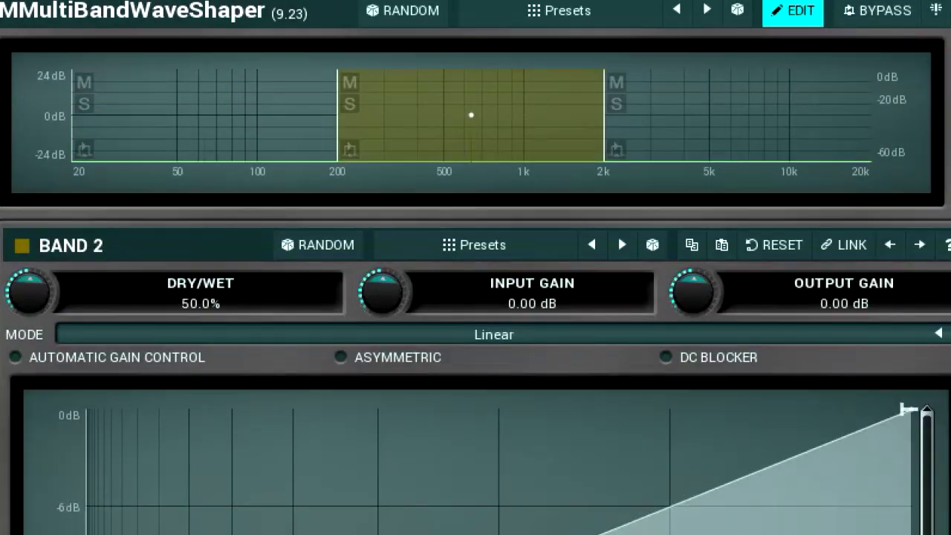
right_click(110, 101)
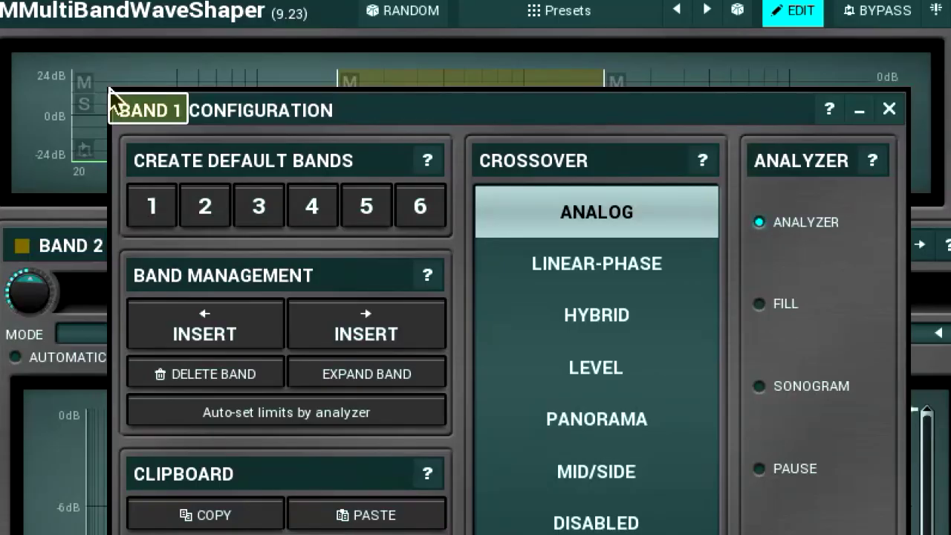
- Insert new bands, moving band 2's lower edge to about 50 Hz and adding a lowest band
left_click(365, 334)
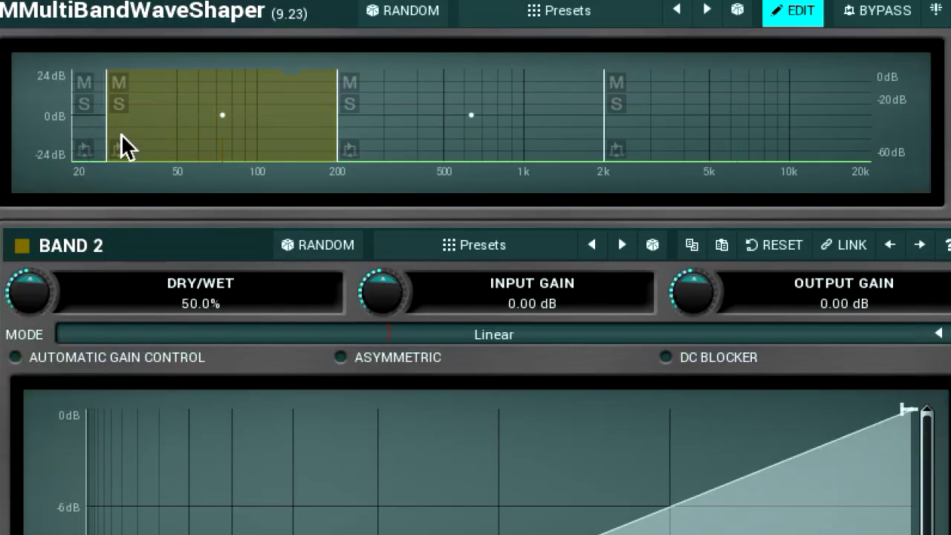
left_click_drag(110, 132, 177, 130)
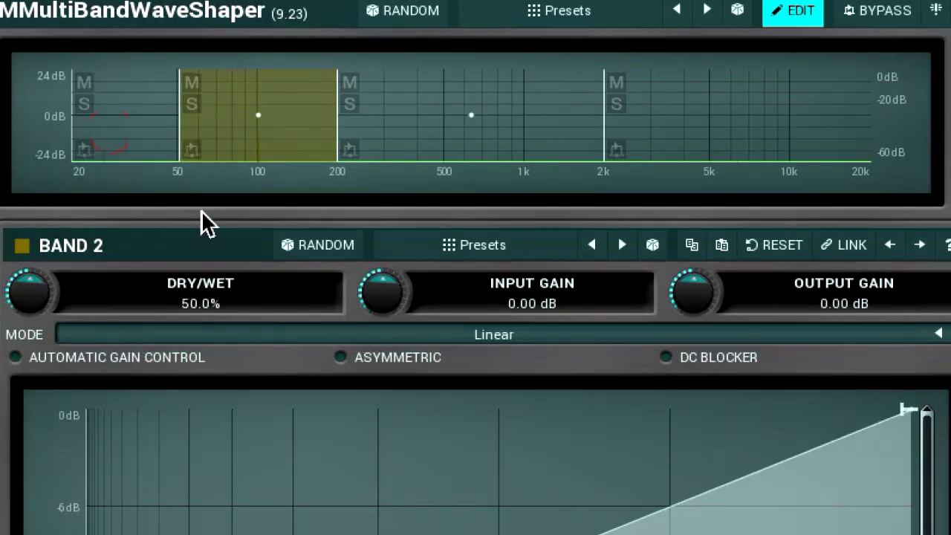
right_click(124, 81)
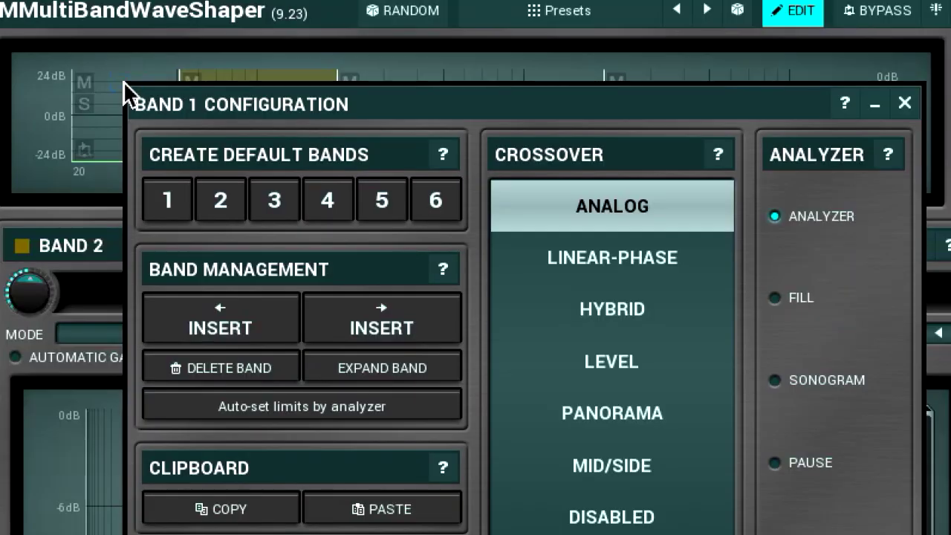
left_click(218, 336)
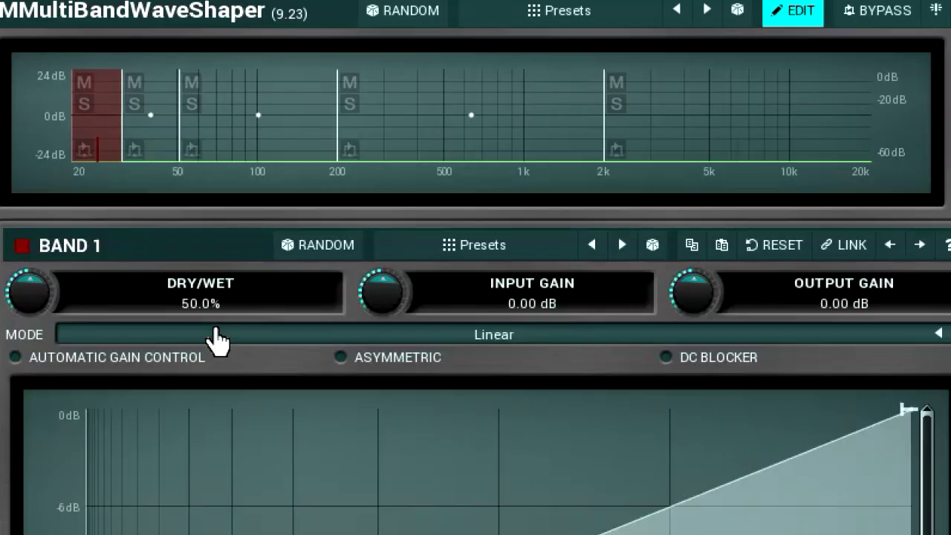
- Delete the bands around 300 Hz and 50 Hz, then reopen Band 1's configuration
right_click(251, 91)
left_click(340, 379)
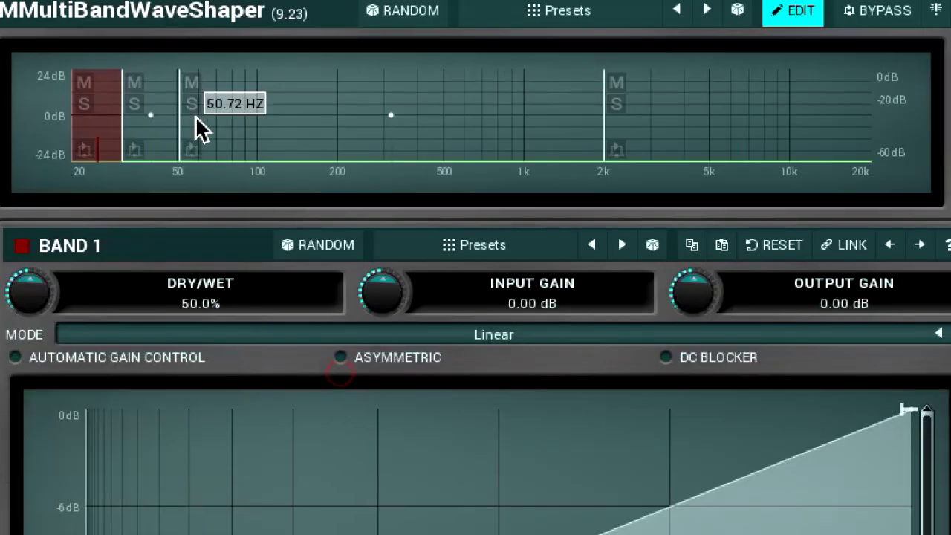
right_click(162, 104)
left_click(269, 379)
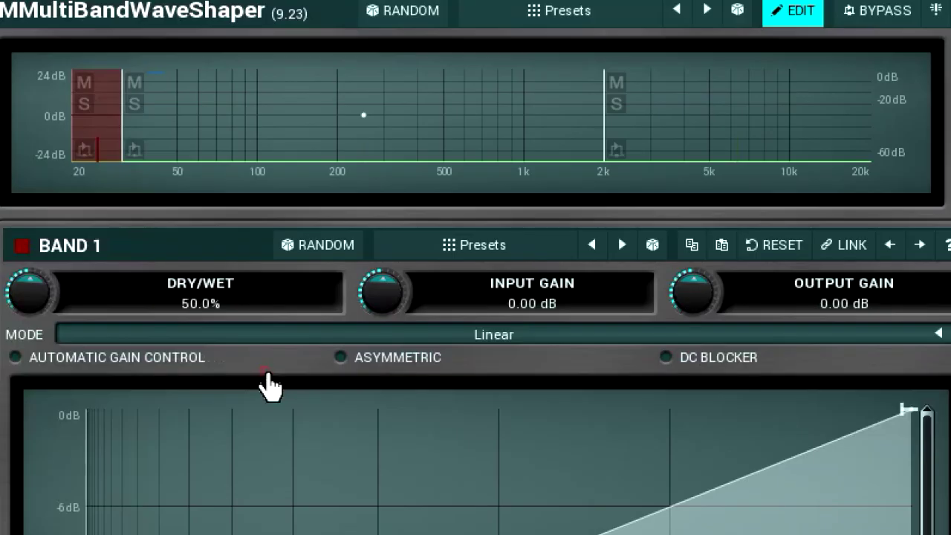
right_click(109, 84)
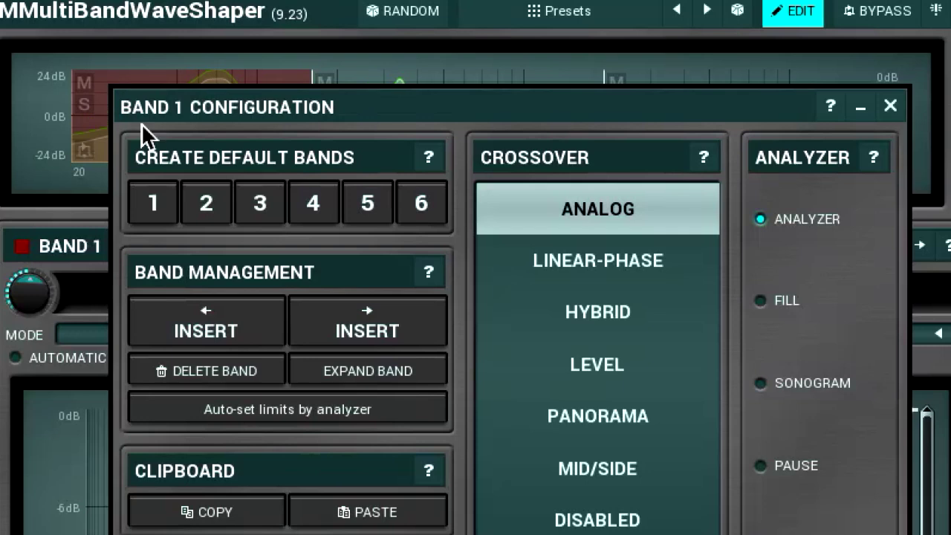
- Expand Band 1 twice over its neighbouring bands
left_click(341, 381)
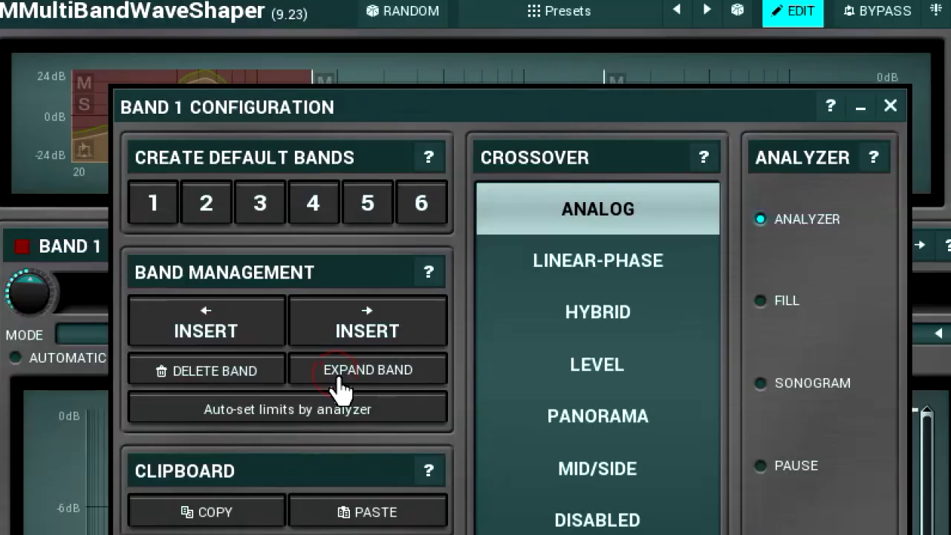
left_click(340, 380)
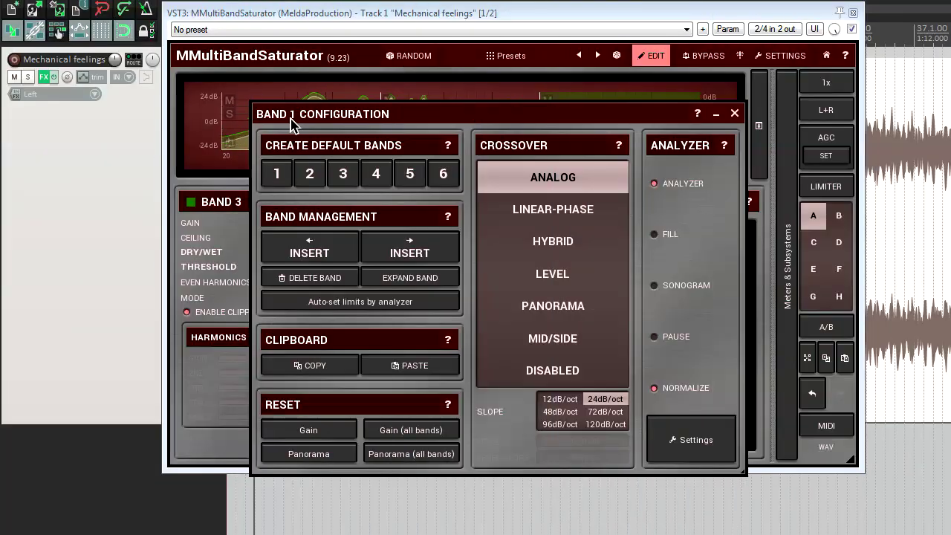
- Run 'Auto-set limits by analyzer' four times for crossovers near 200 Hz, 1 kHz and 5 kHz
left_click_drag(291, 119, 283, 170)
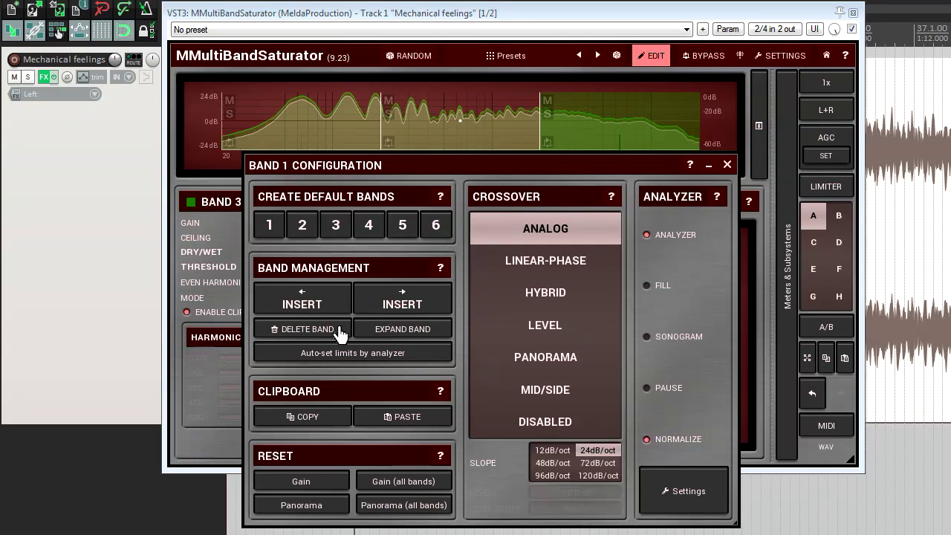
left_click(347, 360)
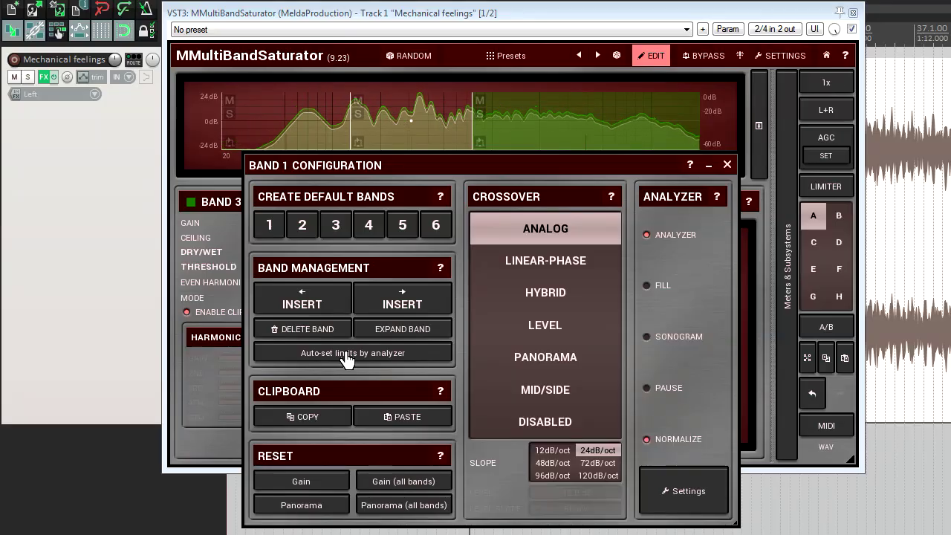
left_click(348, 355)
left_click(347, 356)
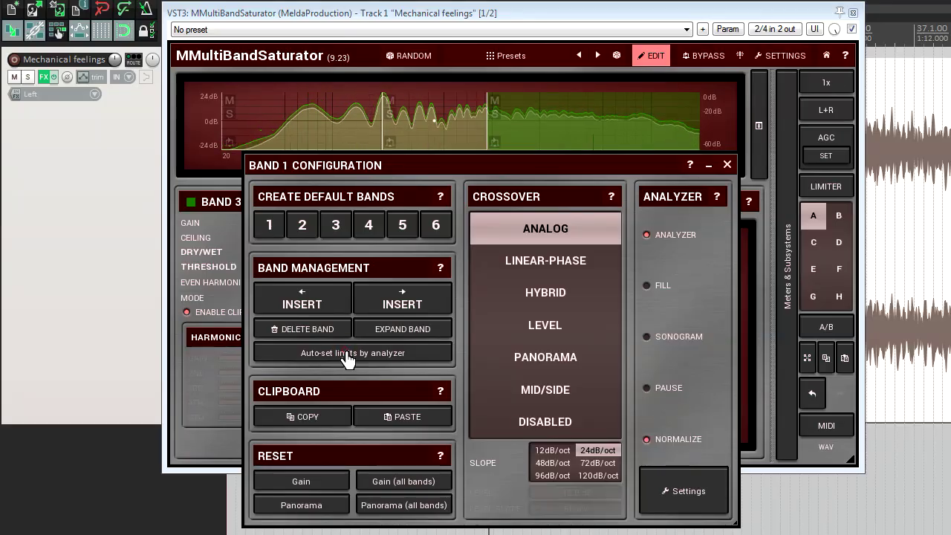
left_click(348, 355)
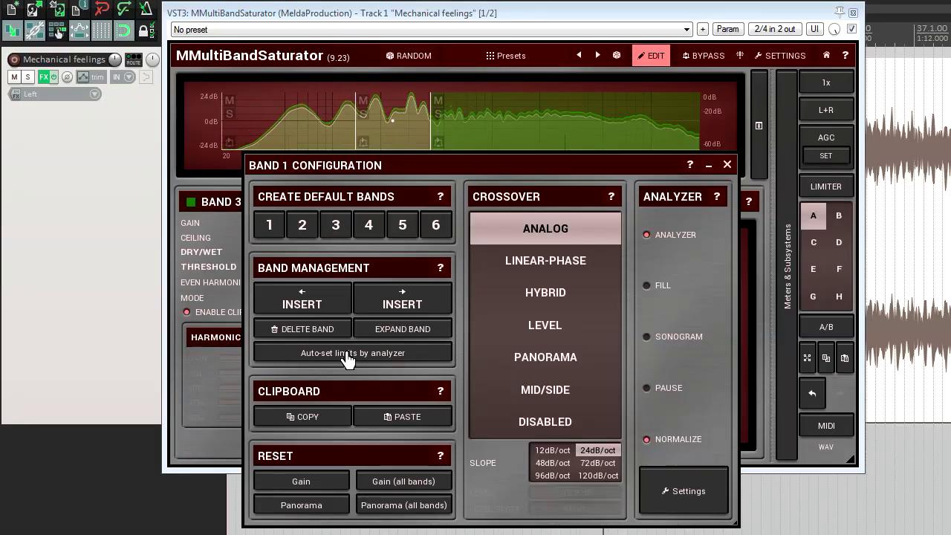
left_click(369, 230)
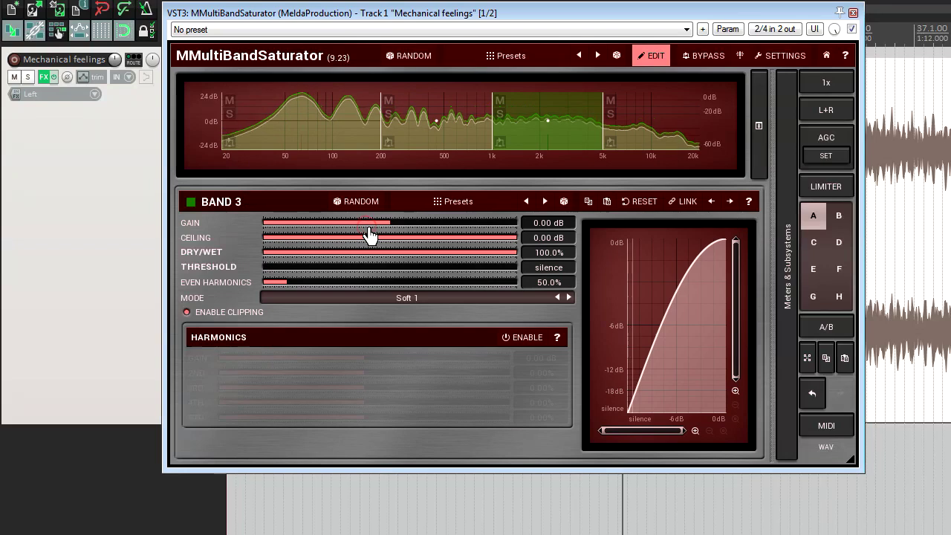
- In Analyzer Settings graphs, replace Average with Average (Infinite) and apply
right_click(245, 99)
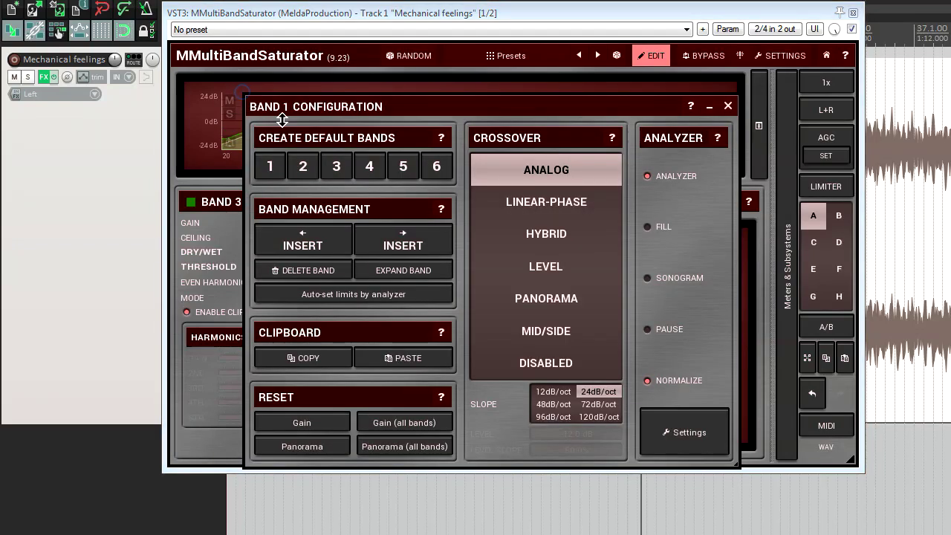
left_click(689, 435)
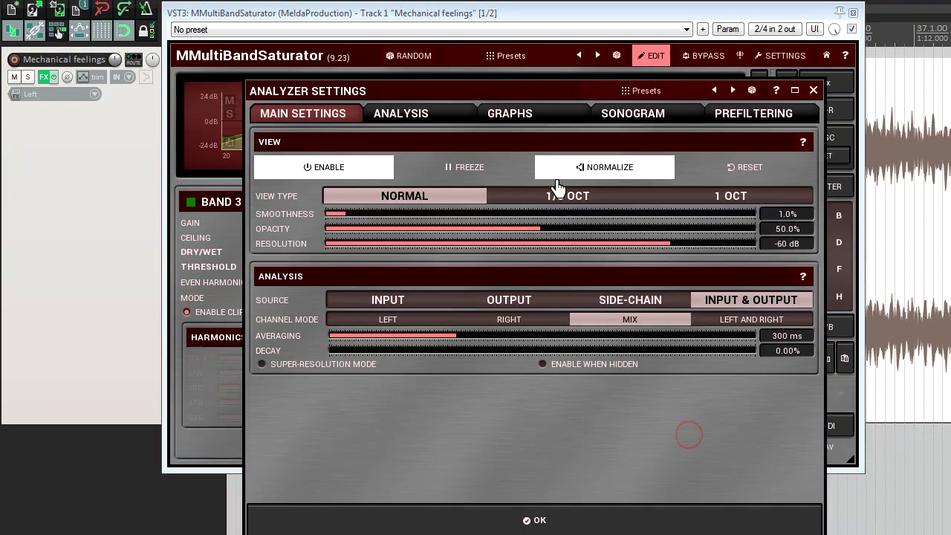
left_click(529, 119)
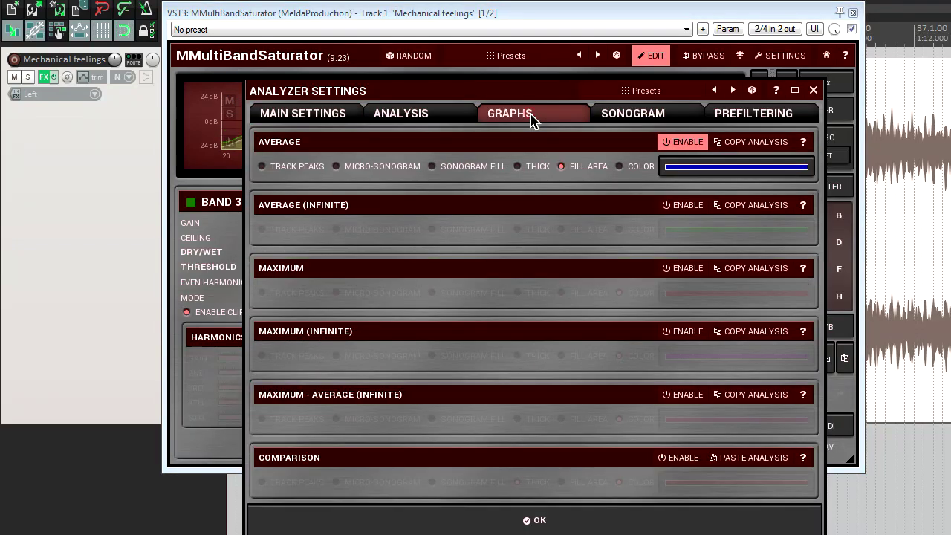
left_click(676, 152)
left_click(684, 206)
left_click(585, 527)
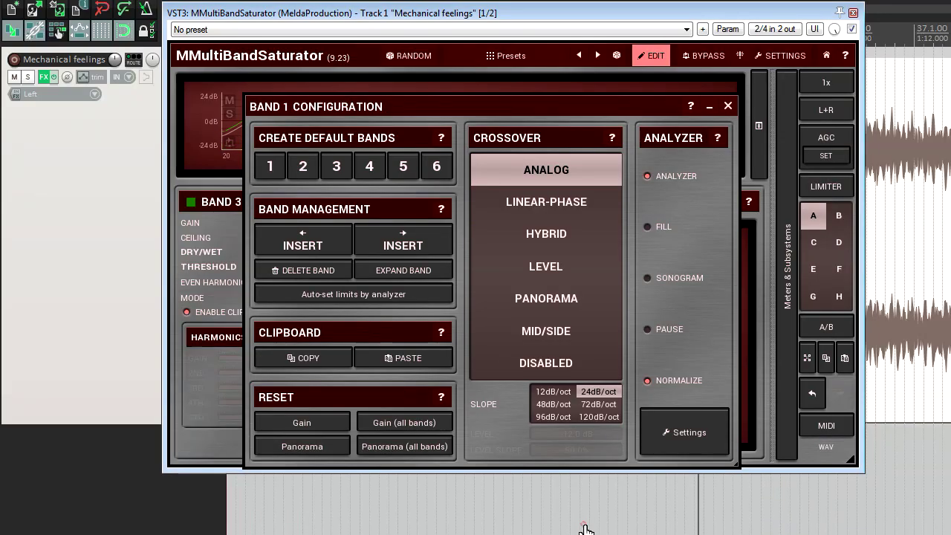
- Auto-set crossover limits from the infinite-average spectrum, moving Band 3 to roughly 300 Hz–1.5 kHz
left_click_drag(450, 108, 446, 192)
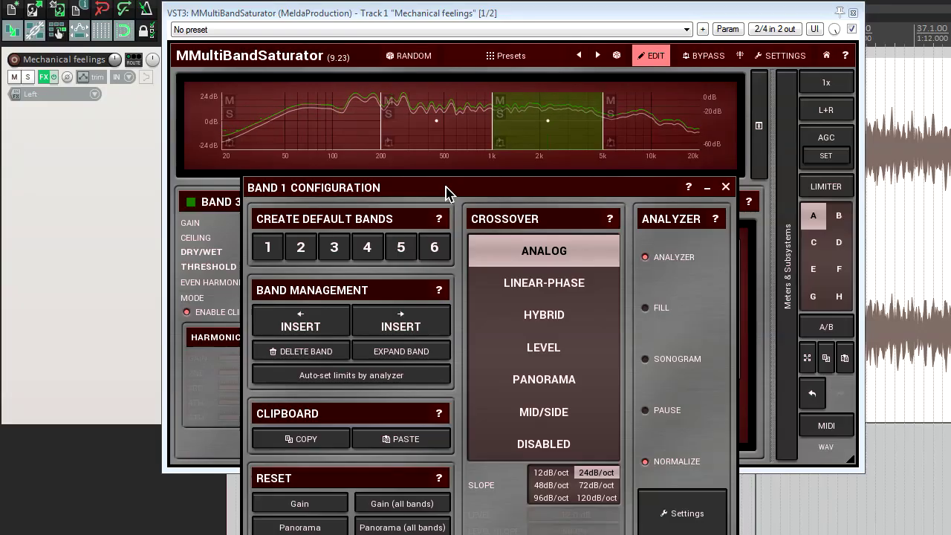
left_click(373, 384)
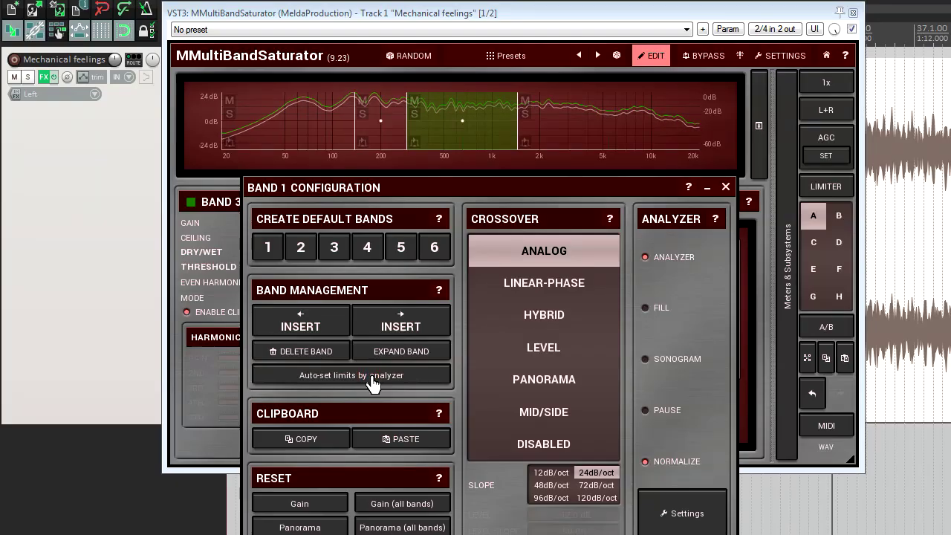
left_click(726, 188)
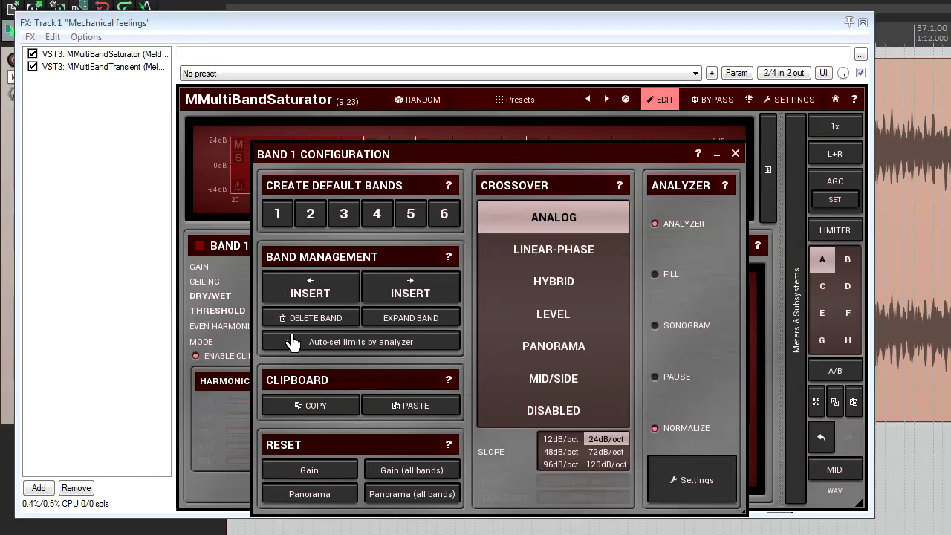
- Copy MMultiBandSaturator's band layout and paste it into MMultiBandTransient's band configuration
left_click(305, 407)
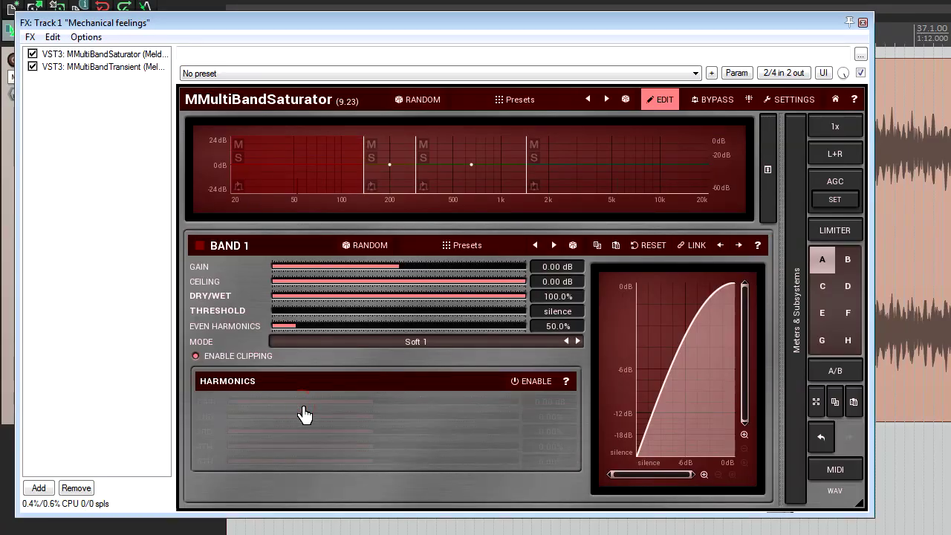
left_click(103, 66)
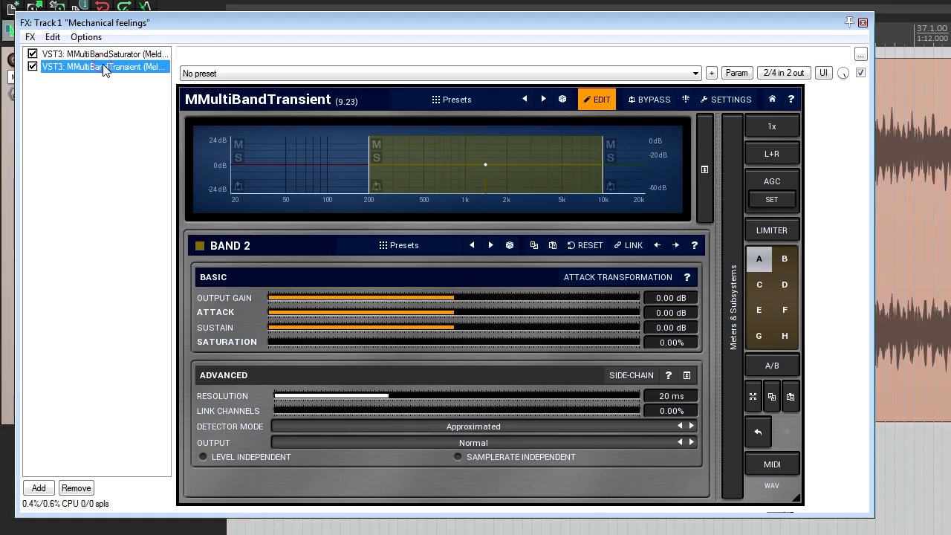
left_click(263, 149)
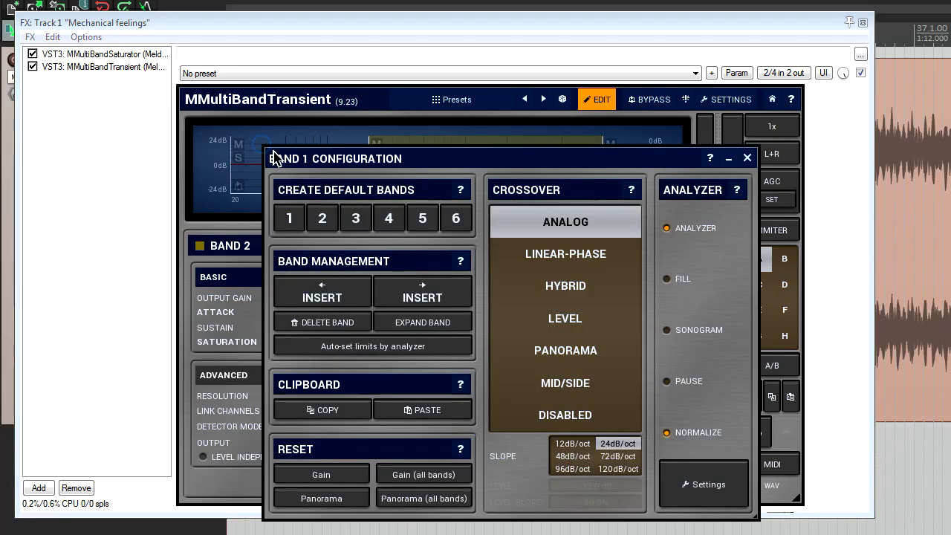
left_click(425, 411)
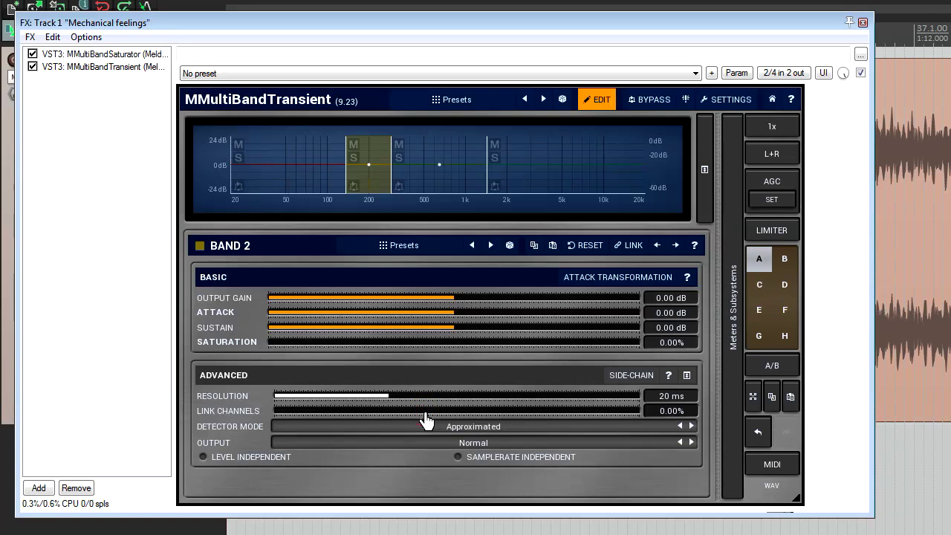
- Compare MMultiBandSaturator and MMultiBandTransient side by side, ending on the Saturator
left_click(106, 56)
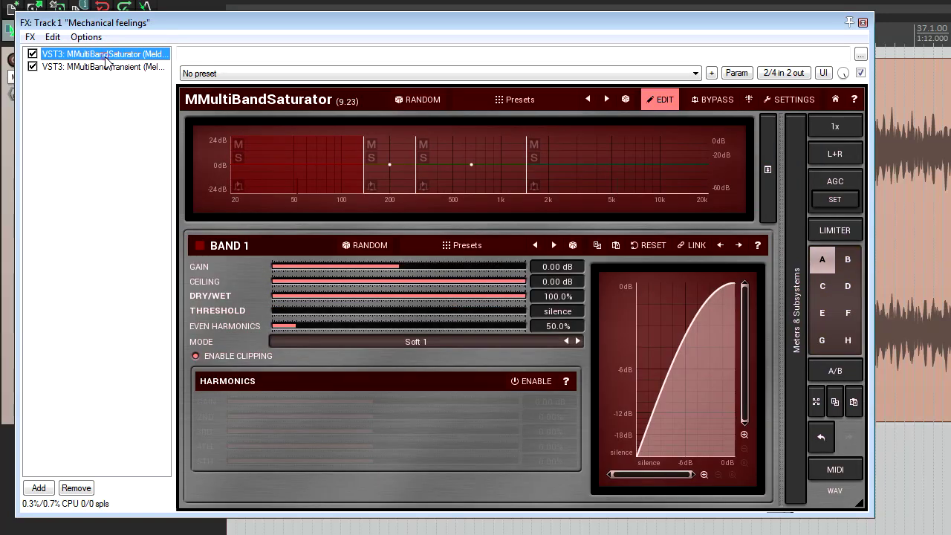
left_click(109, 68)
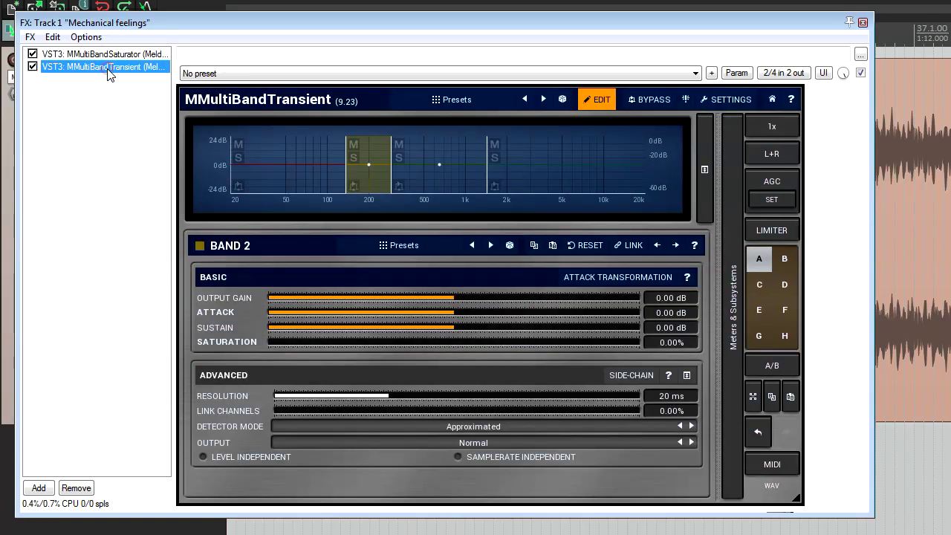
left_click(116, 57)
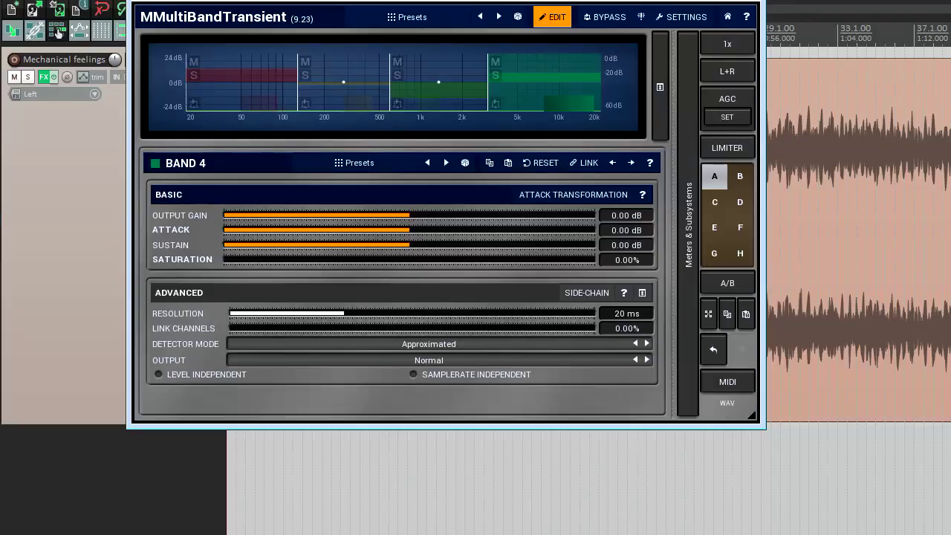
- Select bands 3, 2 and 1, reopen Band 1 Configuration and move it down-left
right_click(271, 63)
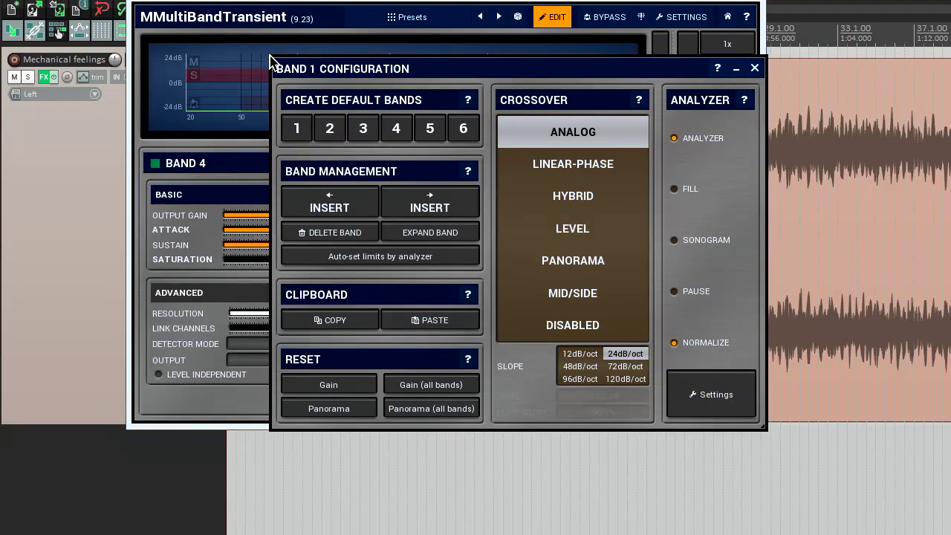
left_click(755, 67)
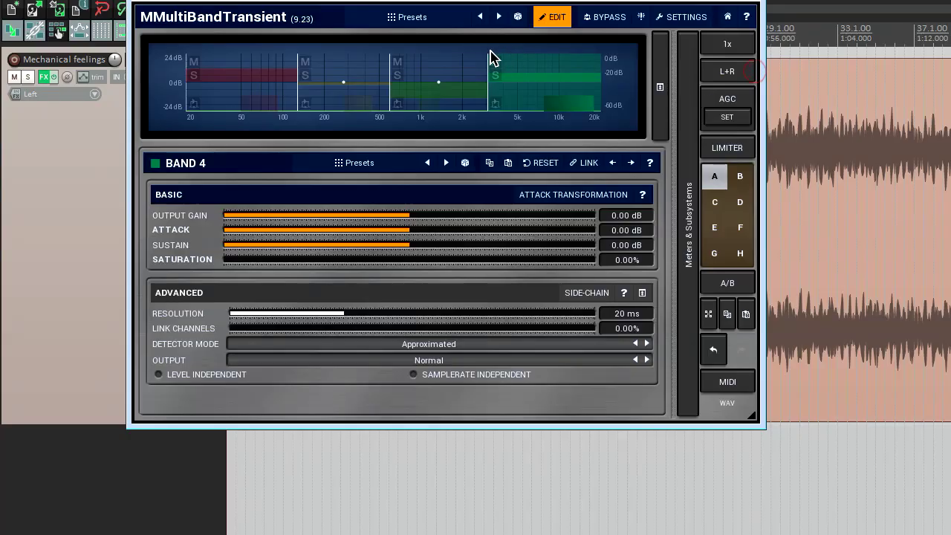
left_click(470, 66)
left_click(377, 65)
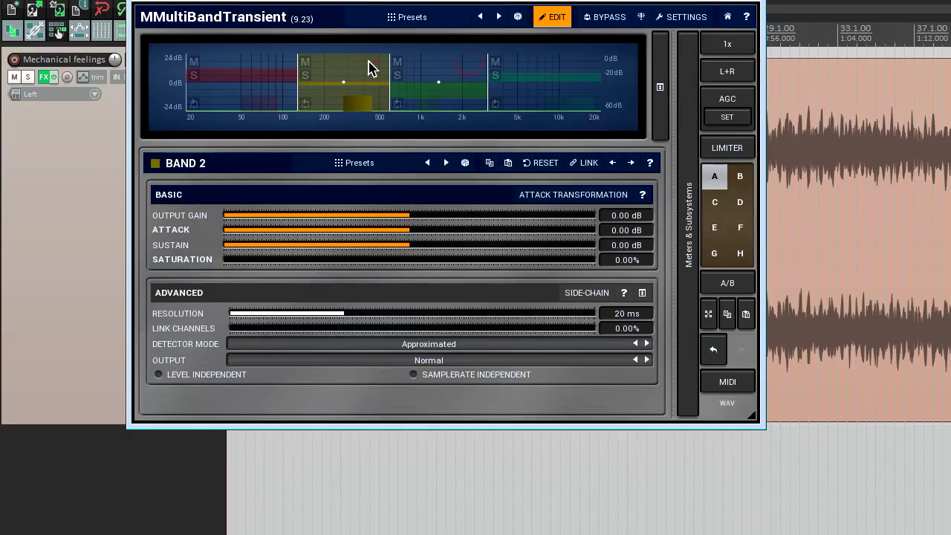
left_click(246, 66)
right_click(214, 69)
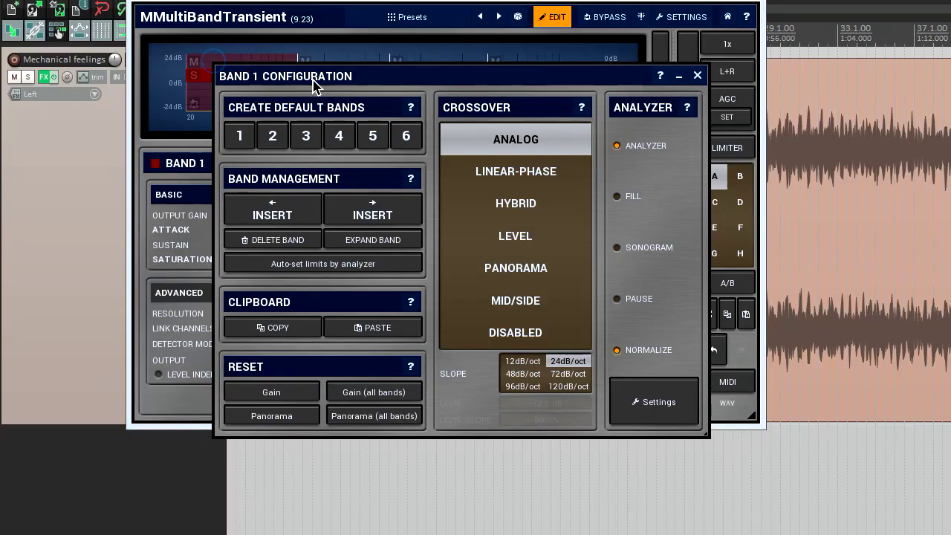
left_click_drag(314, 86, 254, 135)
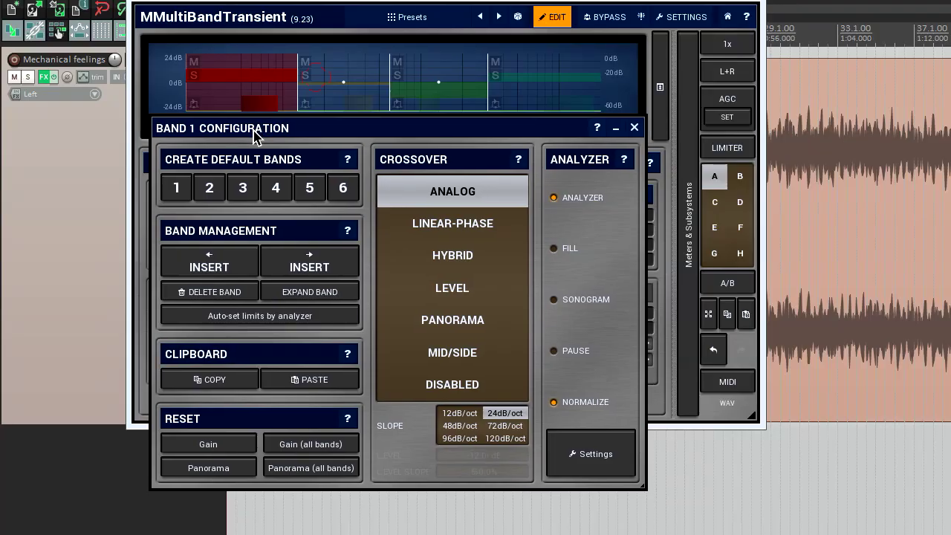
- Reset band 1's gain and panorama, reset gain and panorama for all bands, then close
left_click(230, 450)
left_click(227, 474)
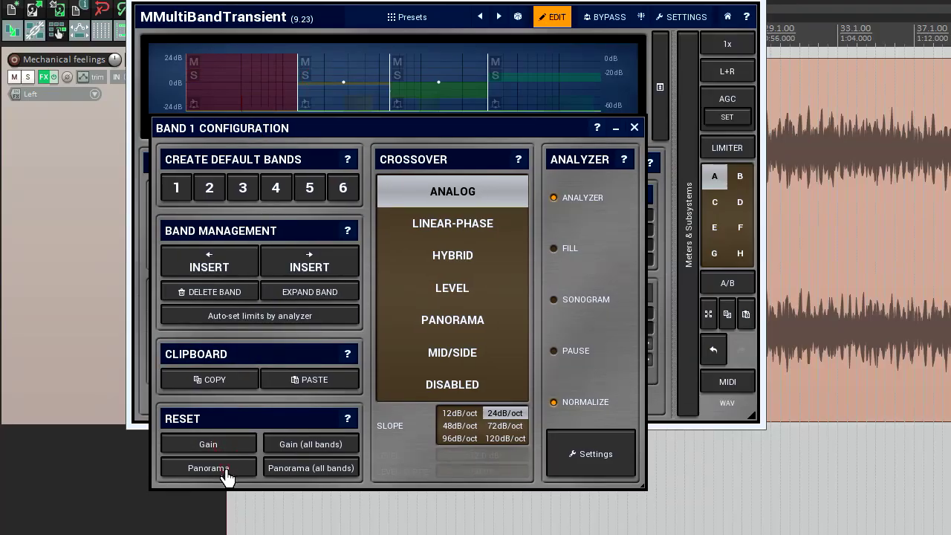
left_click(312, 445)
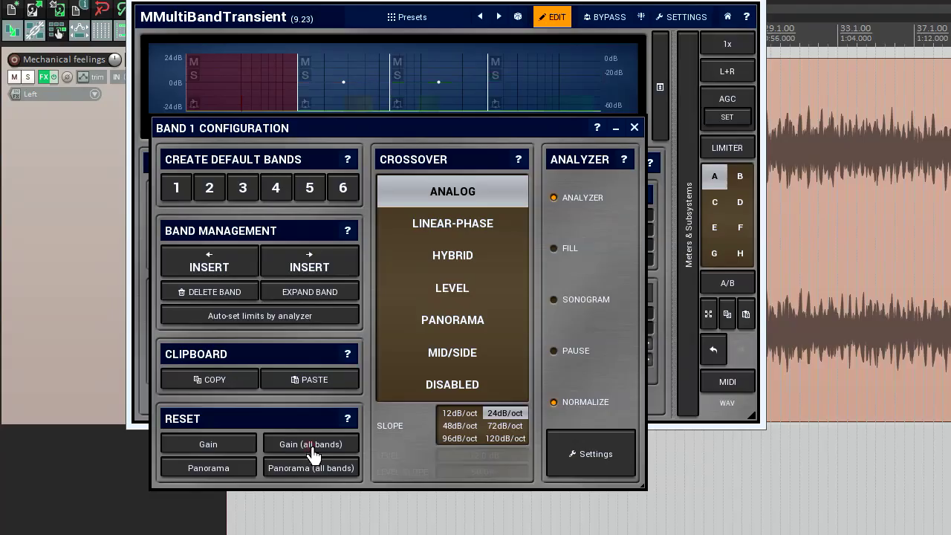
left_click(312, 474)
left_click(634, 127)
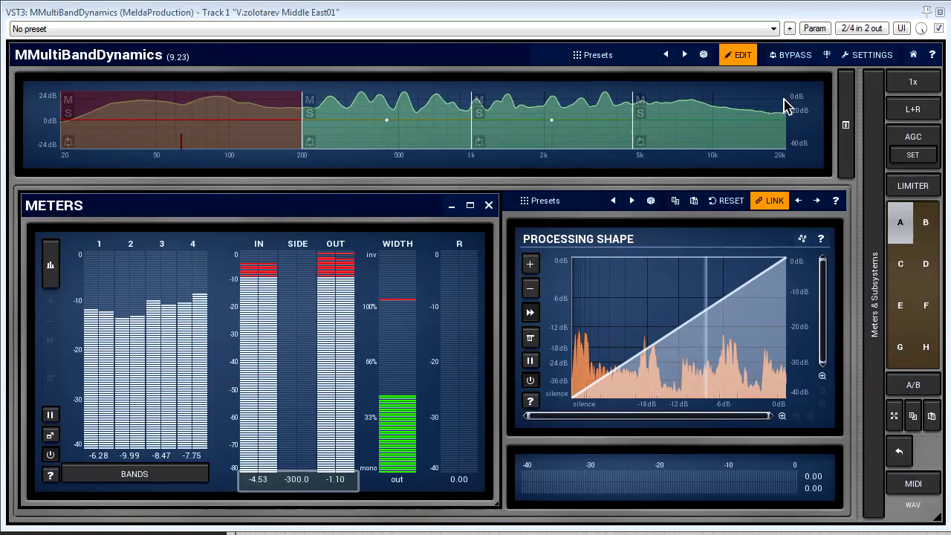
- Toggle bypass on and off twice to compare dry and processed sound
left_click(795, 58)
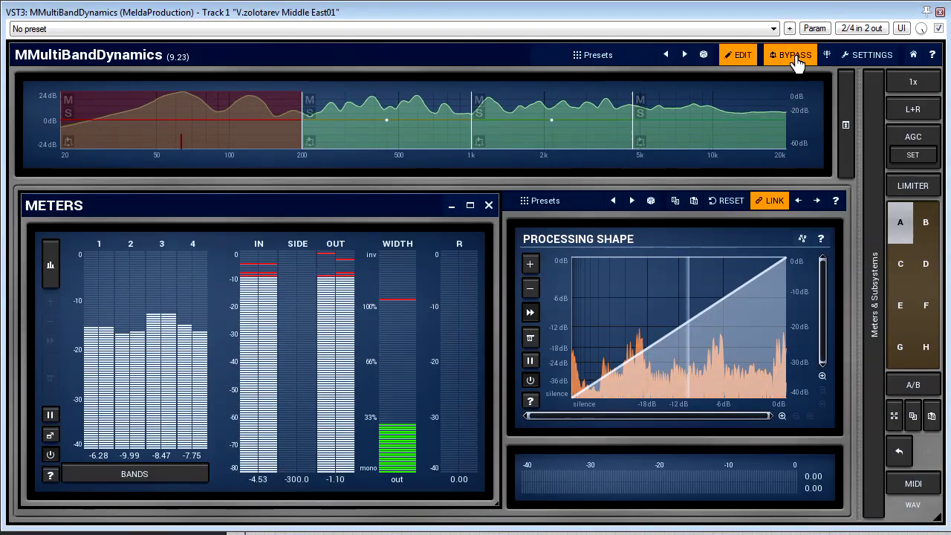
left_click(795, 58)
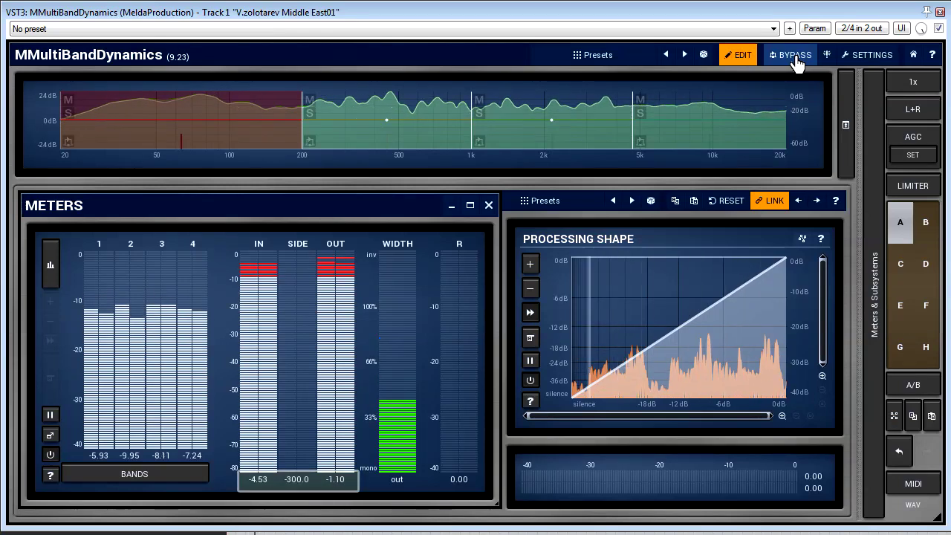
left_click(795, 62)
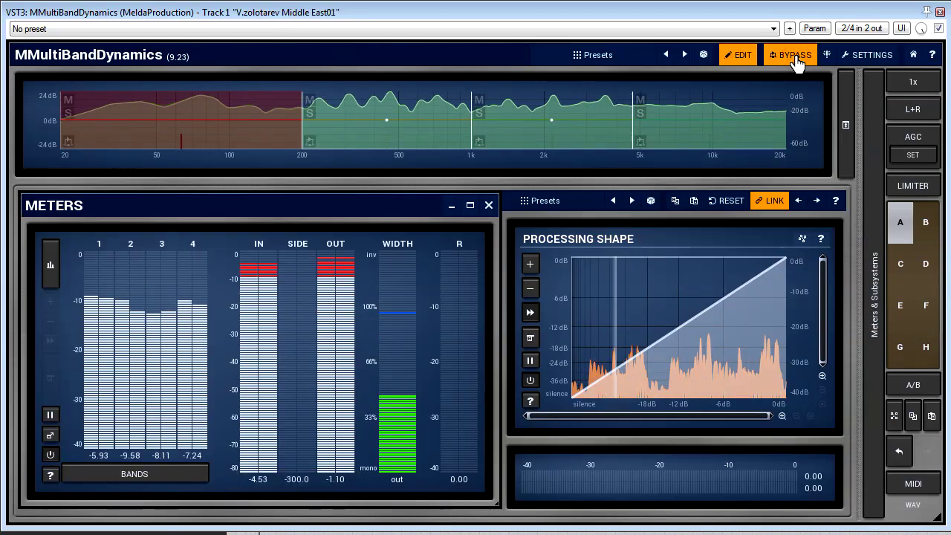
left_click(795, 62)
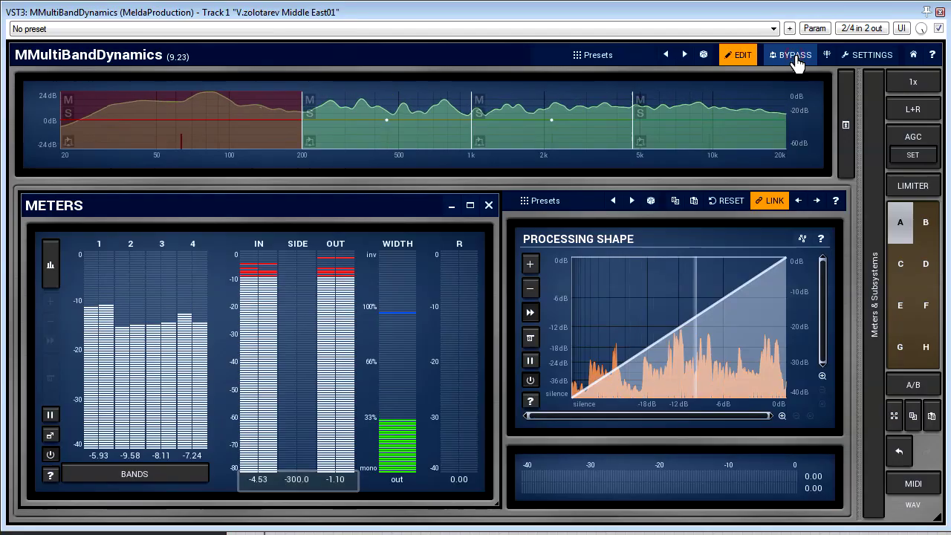
- Inspect bands 4, 3, 2 and 1, then open band 1's configuration
left_click(726, 108)
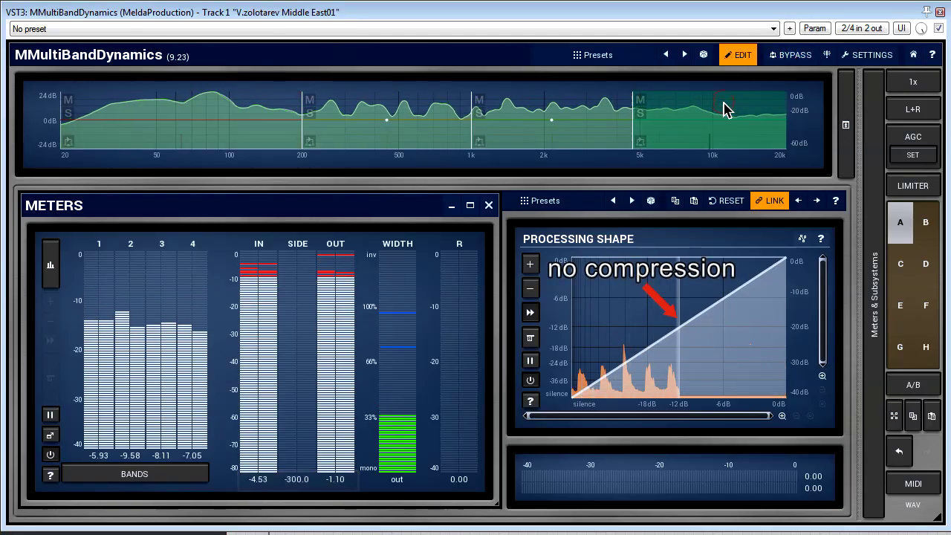
left_click(555, 110)
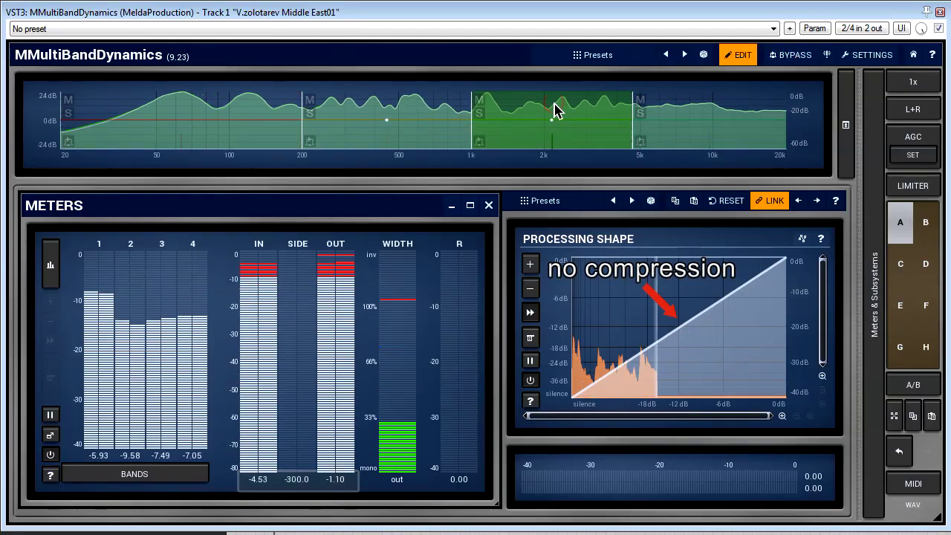
left_click(393, 112)
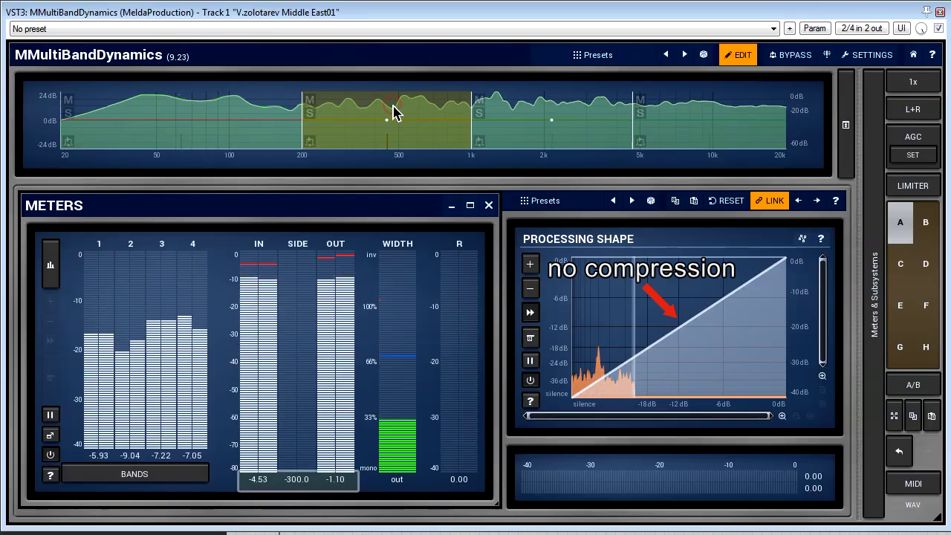
left_click(210, 118)
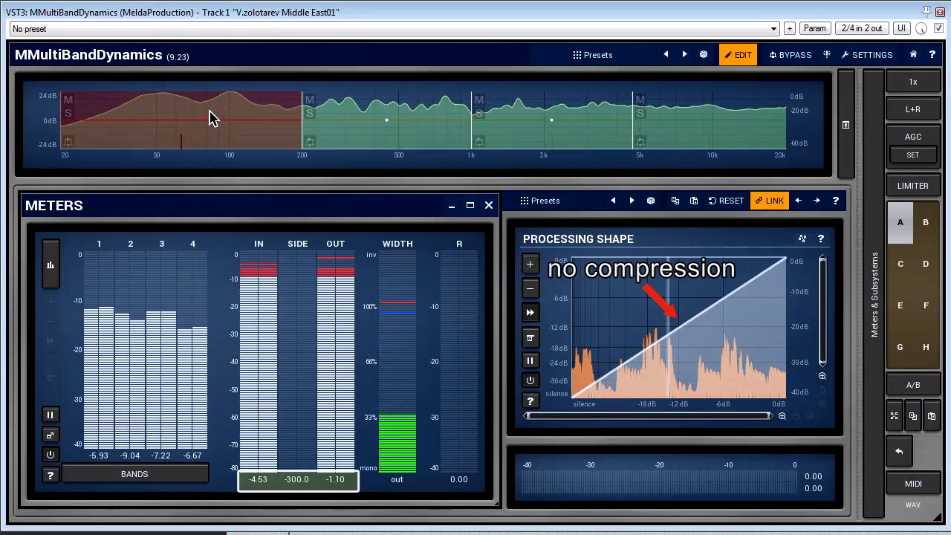
right_click(211, 118)
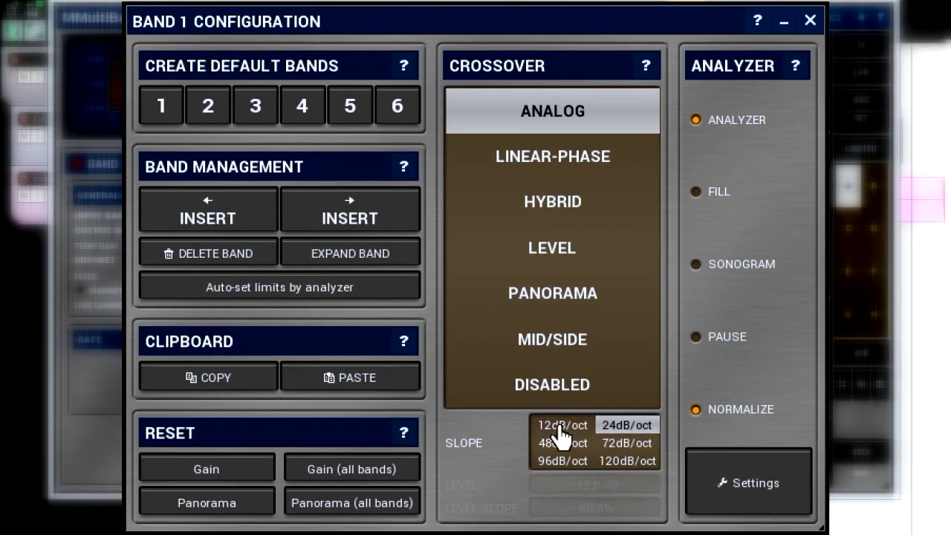
- Audition analog slopes 48, 120, 12, 120, 96, 72, 48 and 24 dB/oct, finishing at 12 dB/oct
left_click(563, 445)
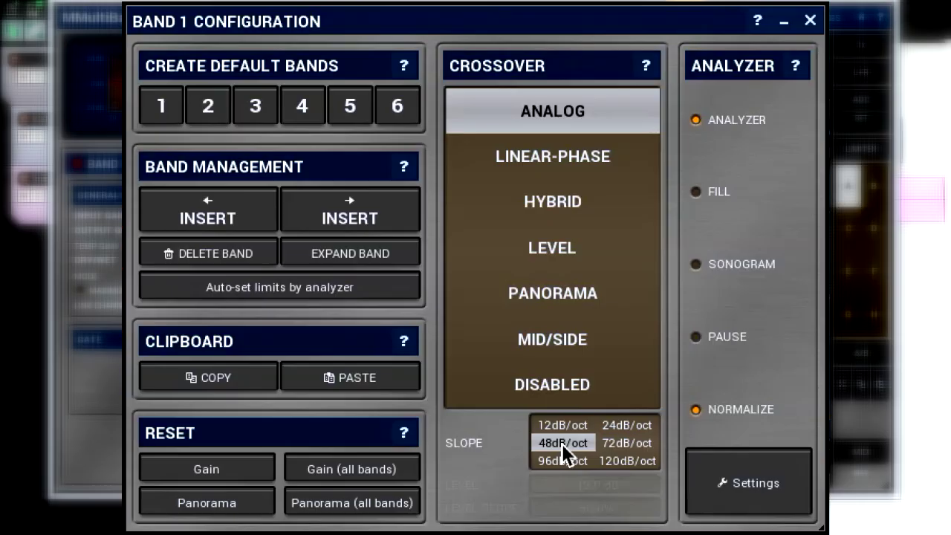
left_click(628, 461)
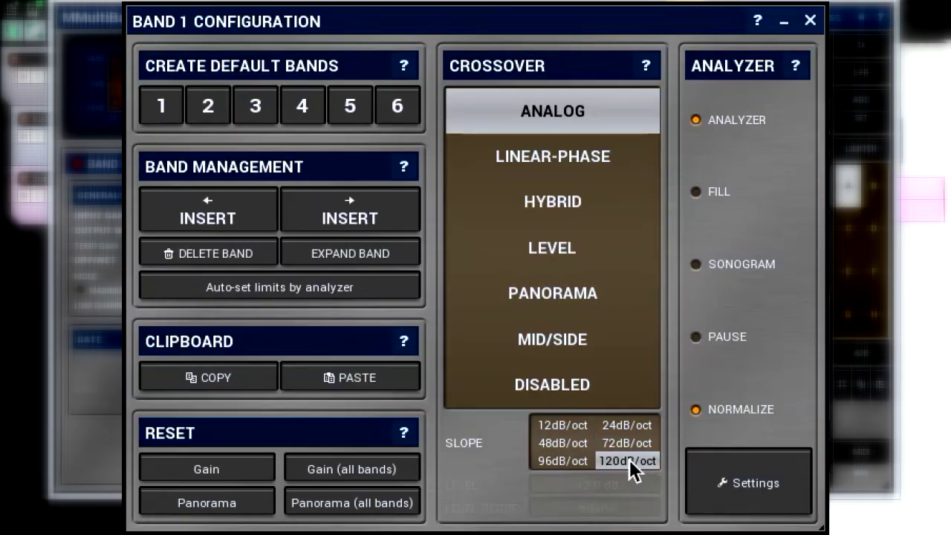
left_click(569, 424)
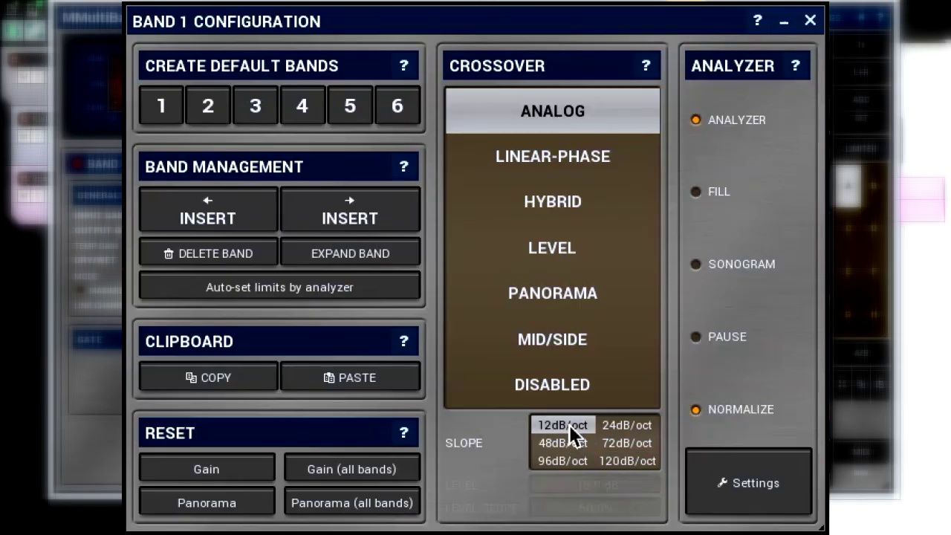
left_click(620, 461)
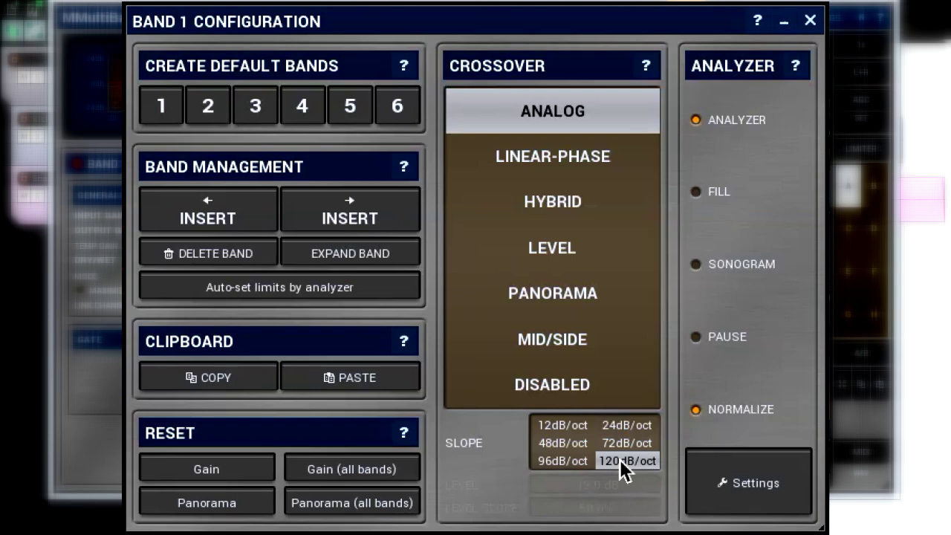
left_click(573, 462)
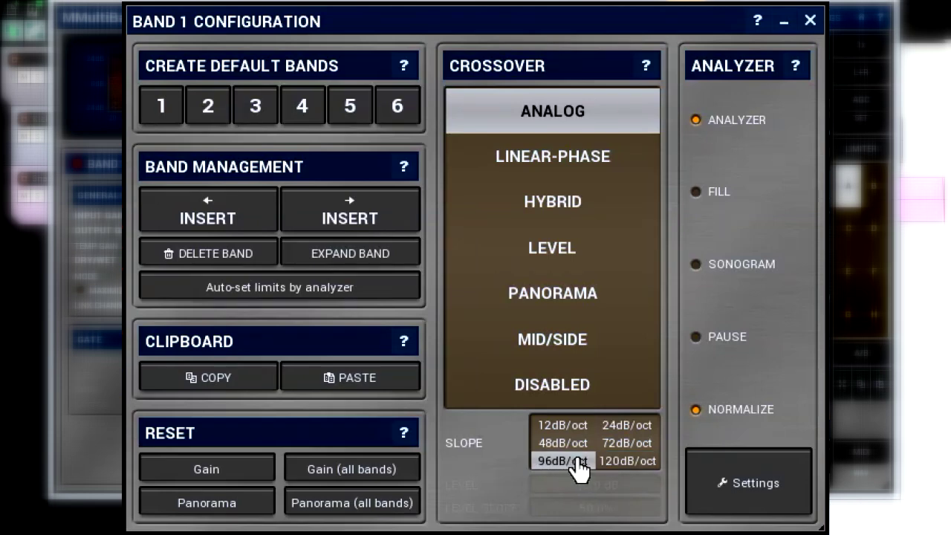
left_click(624, 446)
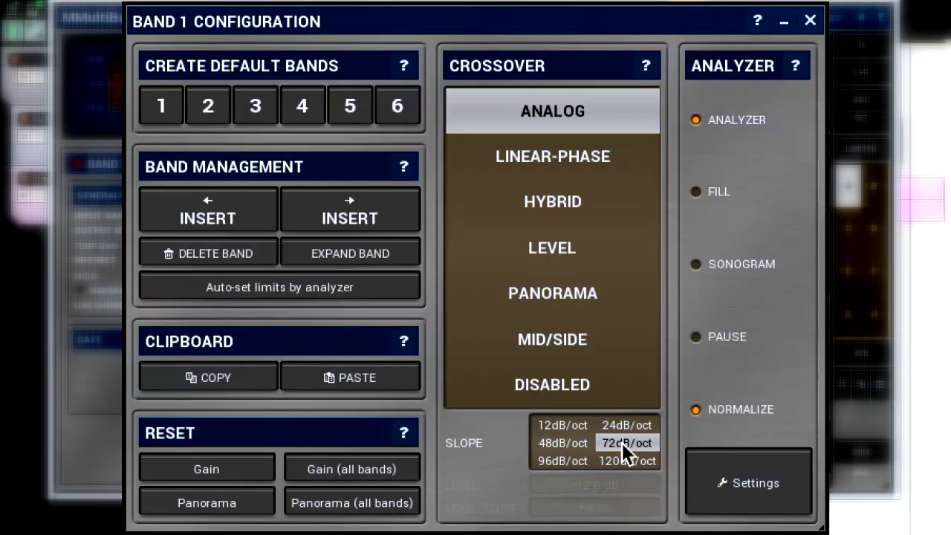
left_click(563, 443)
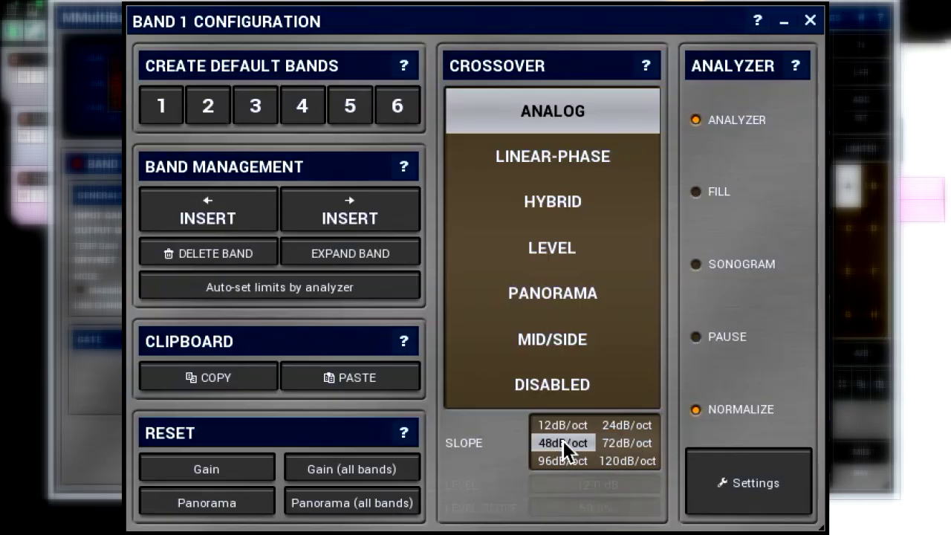
left_click(620, 426)
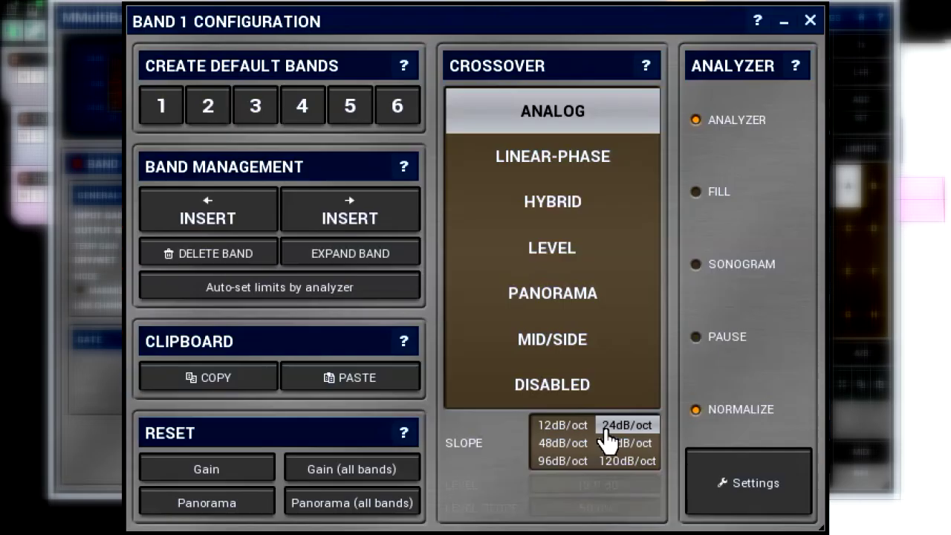
left_click(565, 428)
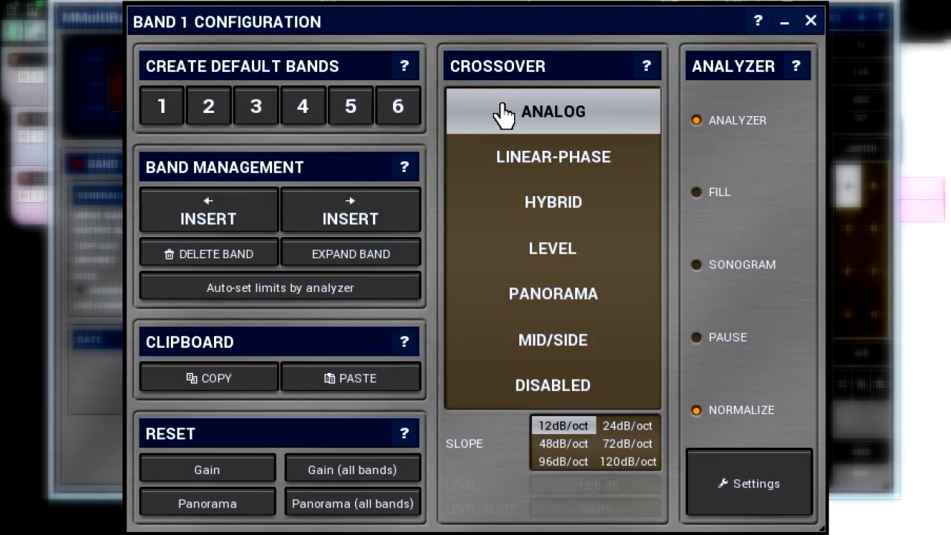
- Try the Linear-Phase and Hybrid crossovers, then return to Analog
left_click(533, 157)
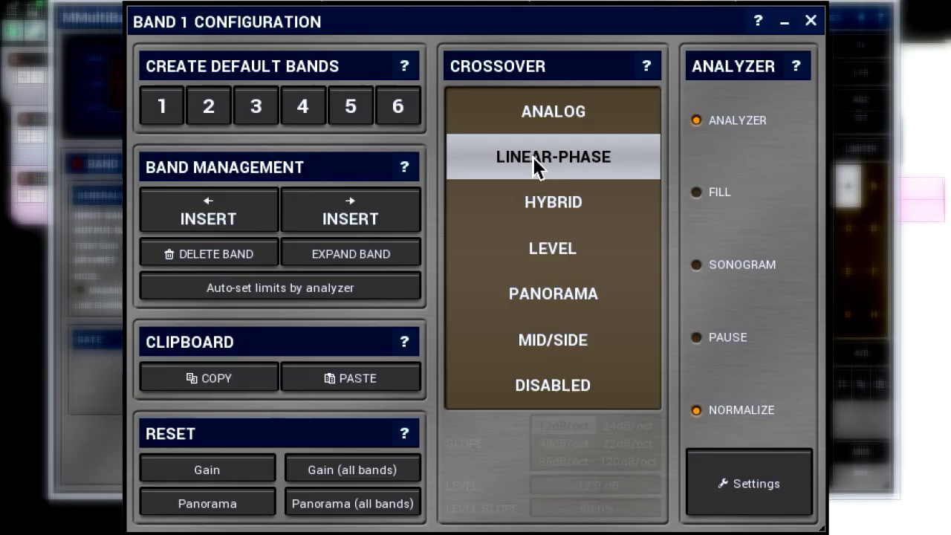
left_click(548, 214)
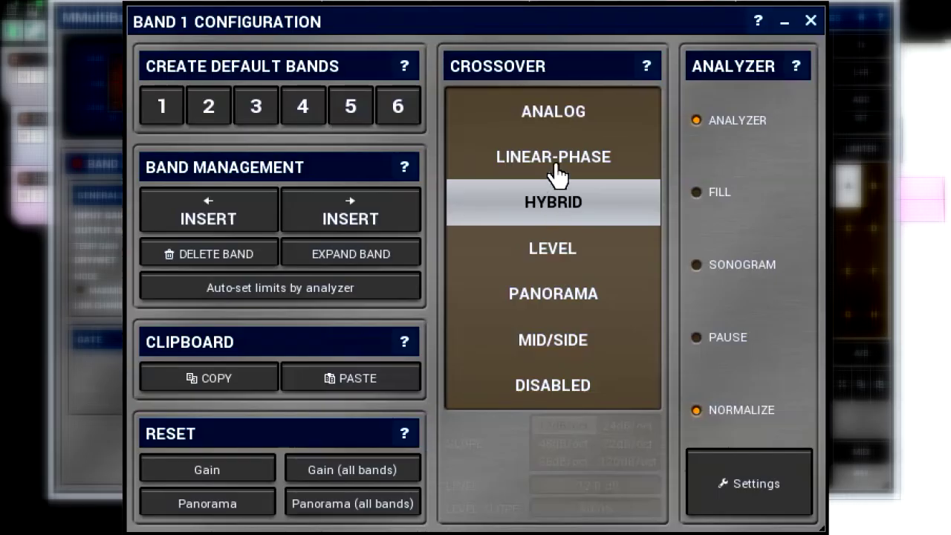
left_click(559, 175)
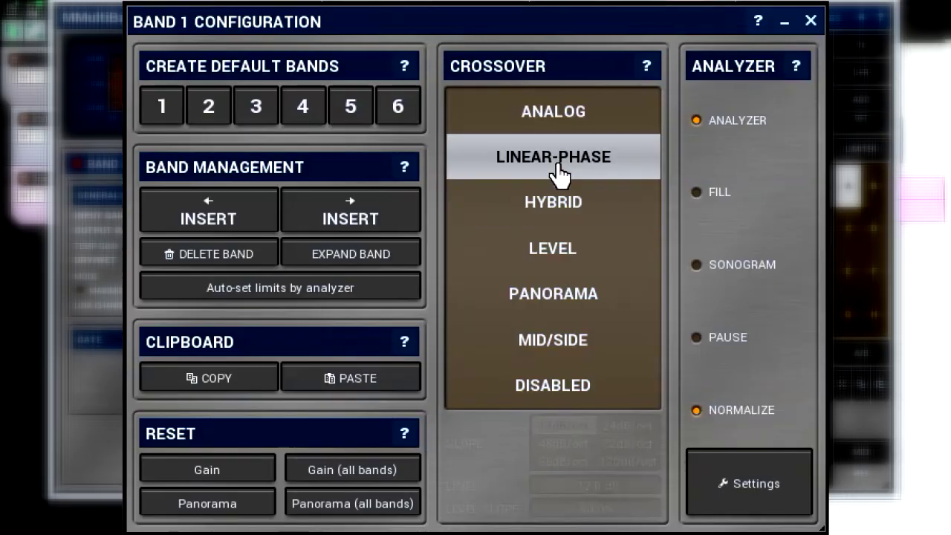
left_click(550, 113)
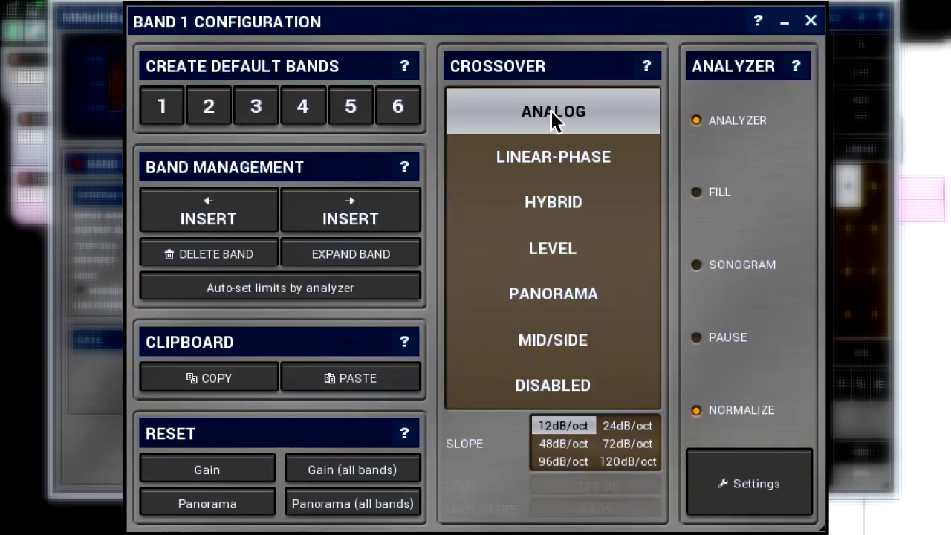
- Set the analog slope to 120 dB/oct, cycle Hybrid and Linear-Phase, and end on Analog
left_click(613, 462)
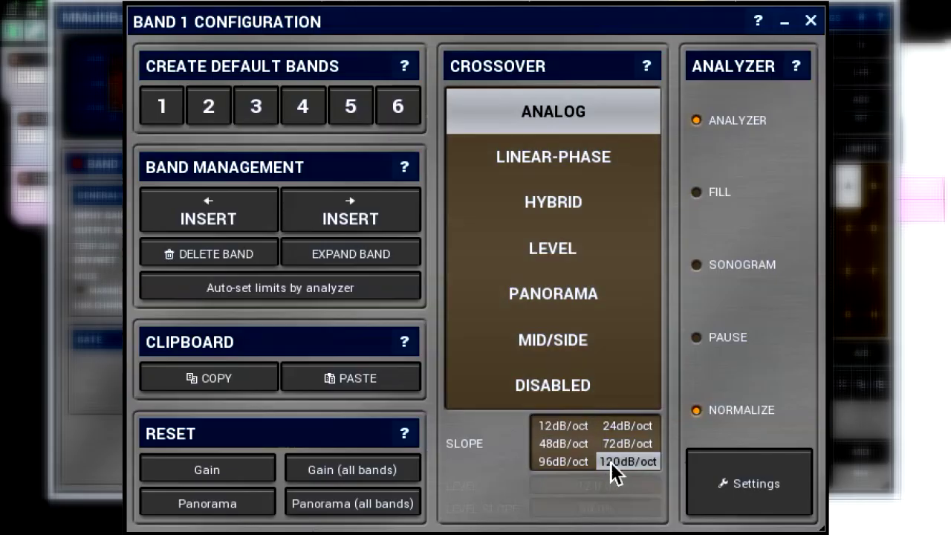
left_click(569, 215)
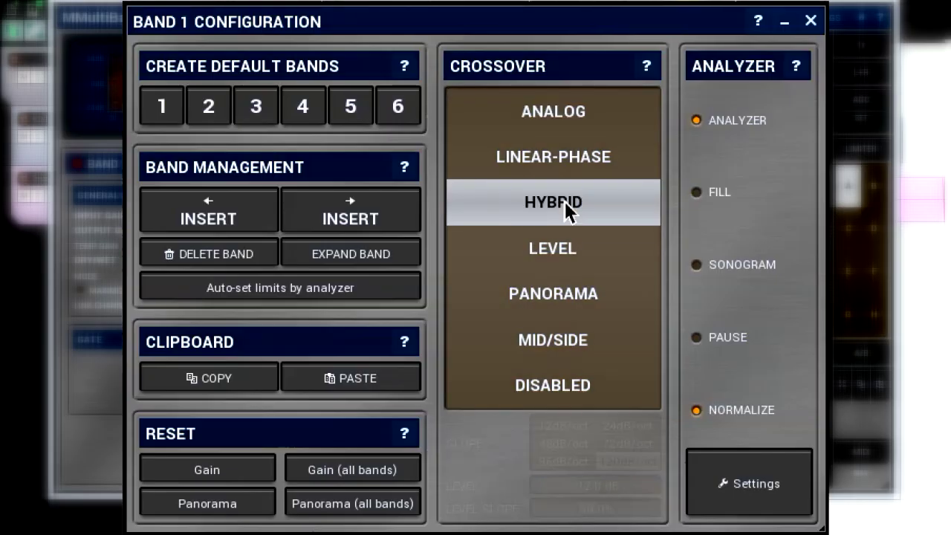
left_click(563, 161)
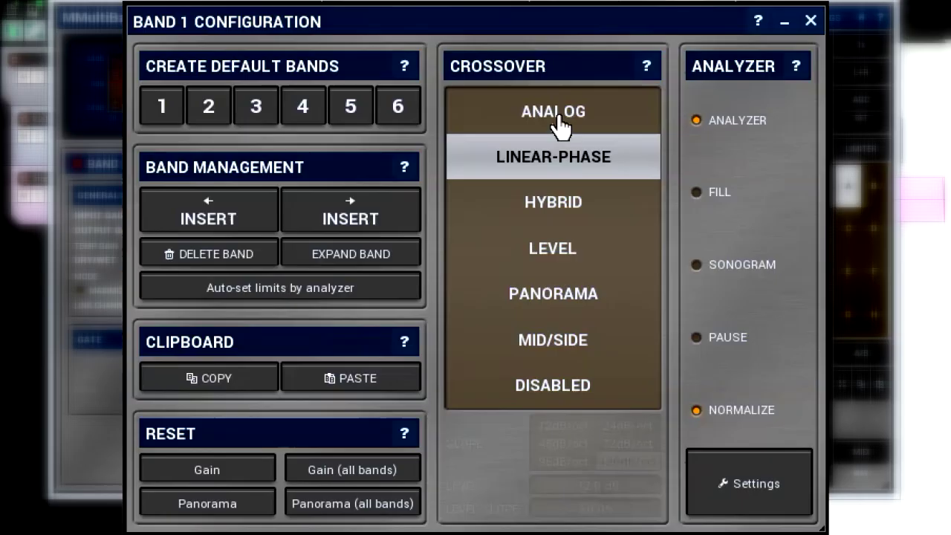
left_click(558, 117)
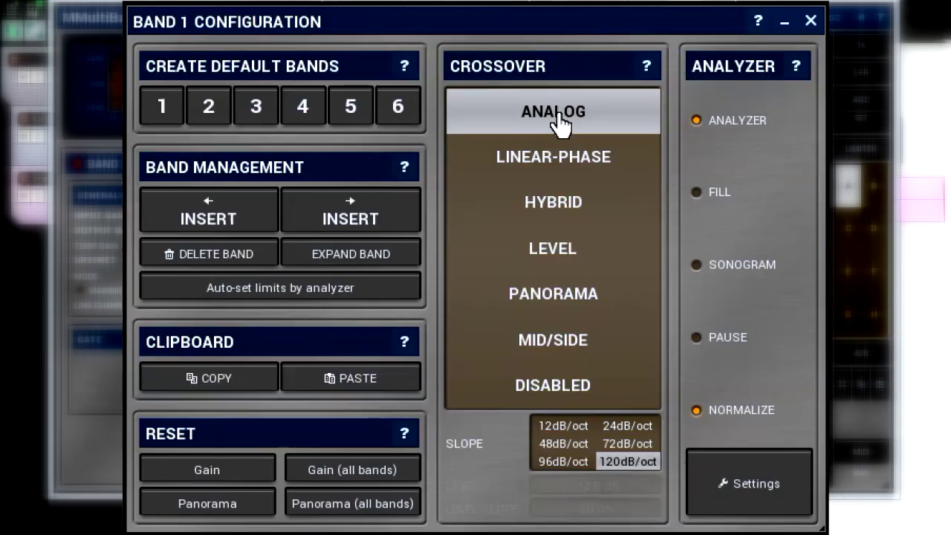
- Switch band 1's crossover from Hybrid to Level and widen band 1's boundary
left_click(568, 208)
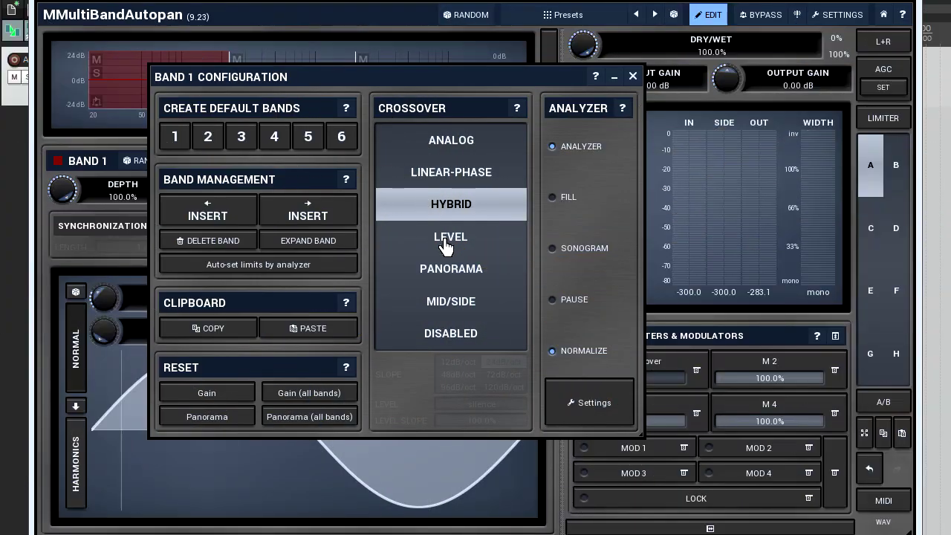
left_click(446, 242)
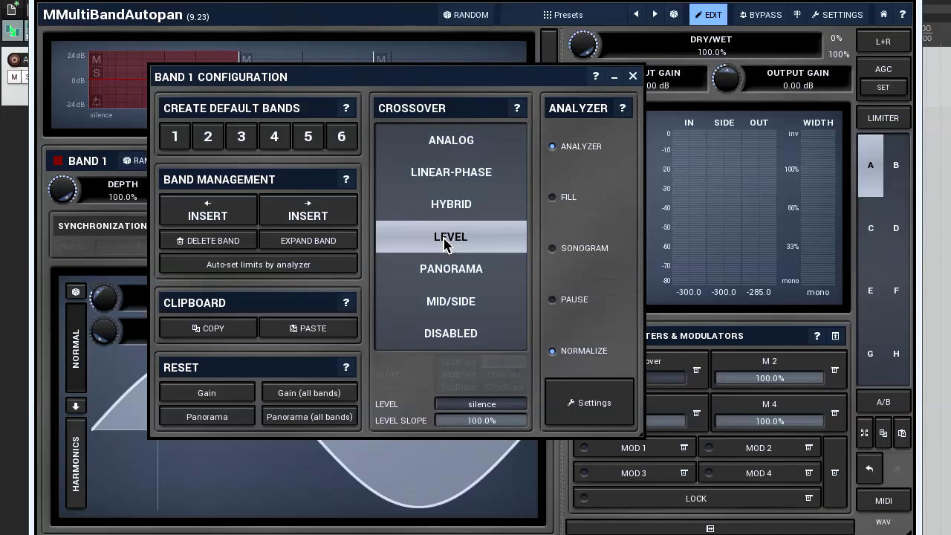
left_click_drag(429, 84, 435, 153)
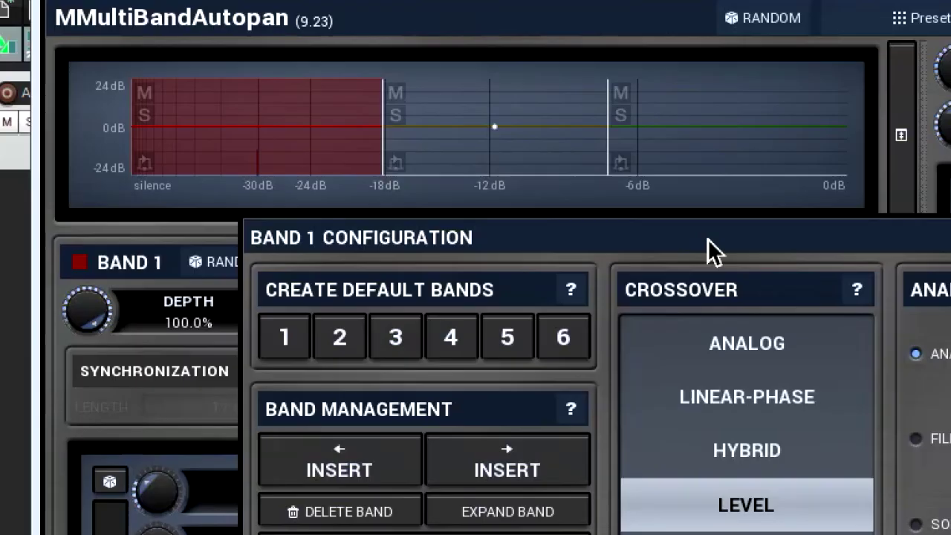
mouse_move(389, 153)
left_mouse_down()
mouse_move(394, 142)
mouse_move(422, 147)
mouse_move(352, 157)
mouse_move(376, 158)
left_mouse_up()
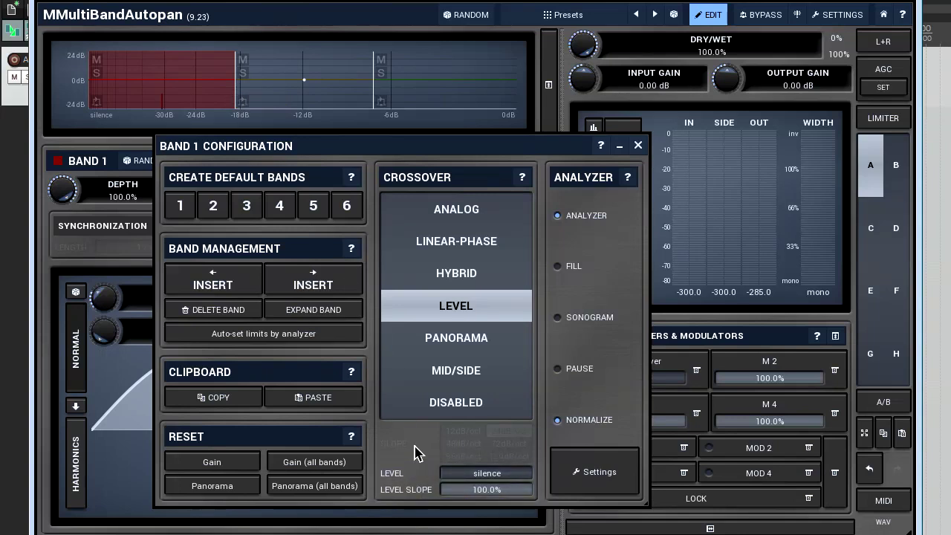
- Test band 1's level and level slope, then restore level to silence and slope to 100%
left_click_drag(476, 473, 476, 401)
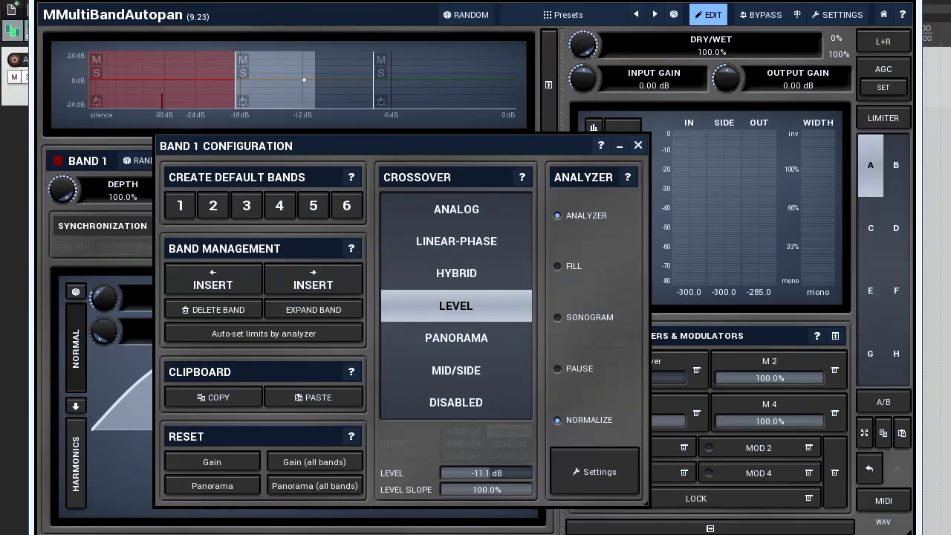
left_click_drag(486, 473, 486, 486)
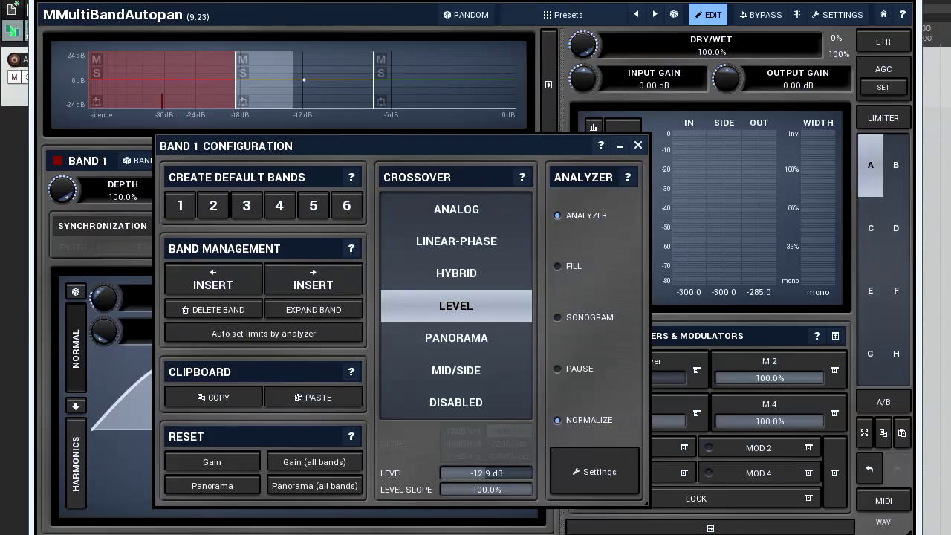
left_click_drag(486, 472, 486, 532)
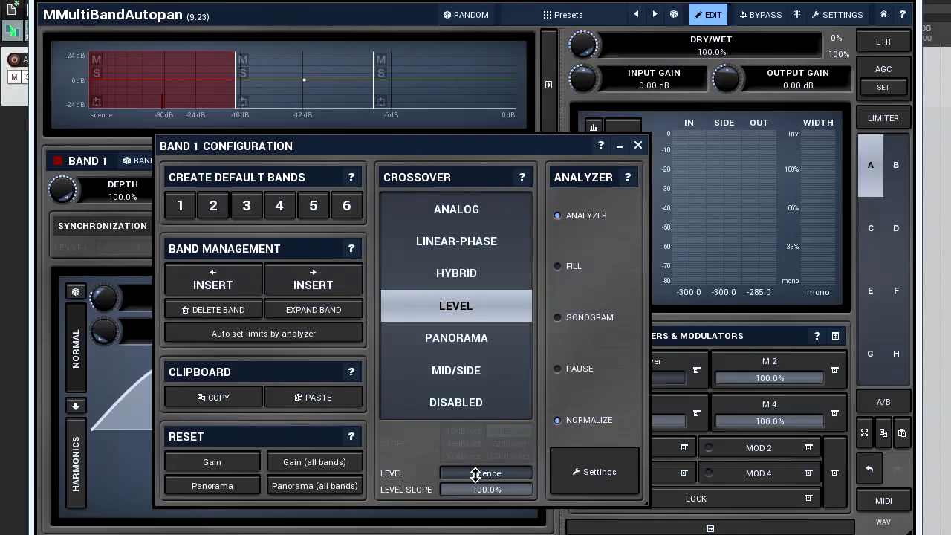
left_click_drag(483, 491, 483, 532)
left_click_drag(486, 489, 486, 461)
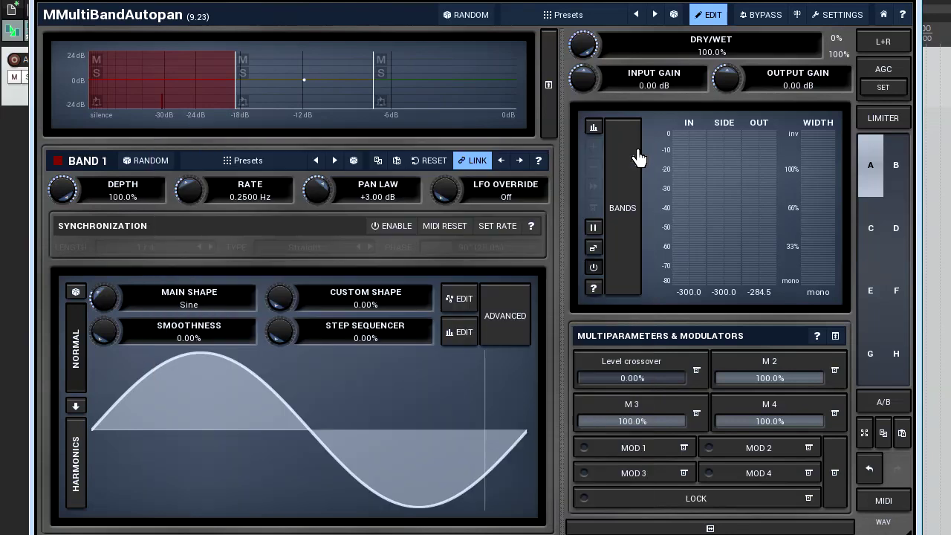
- Close the band 1 configuration and view bands 2 and 3
left_click(638, 145)
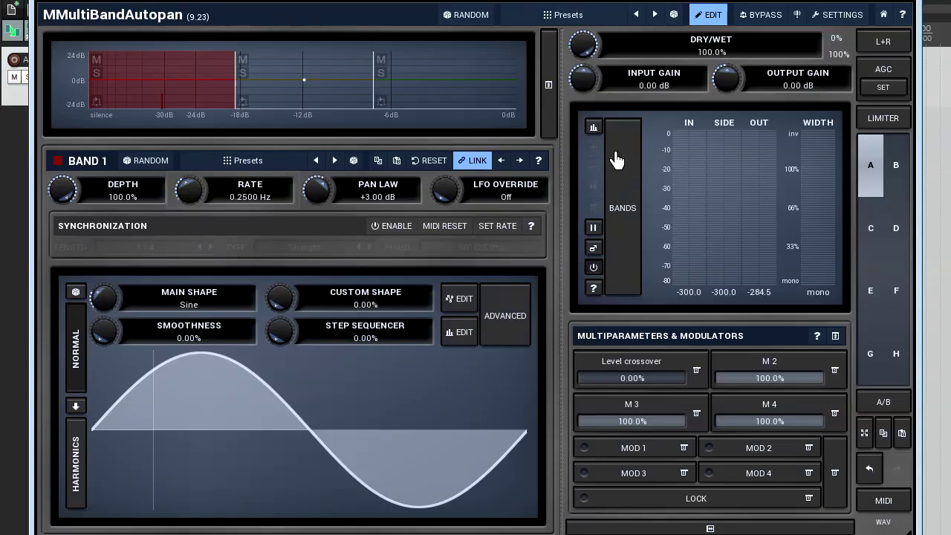
left_click(335, 75)
left_click(452, 79)
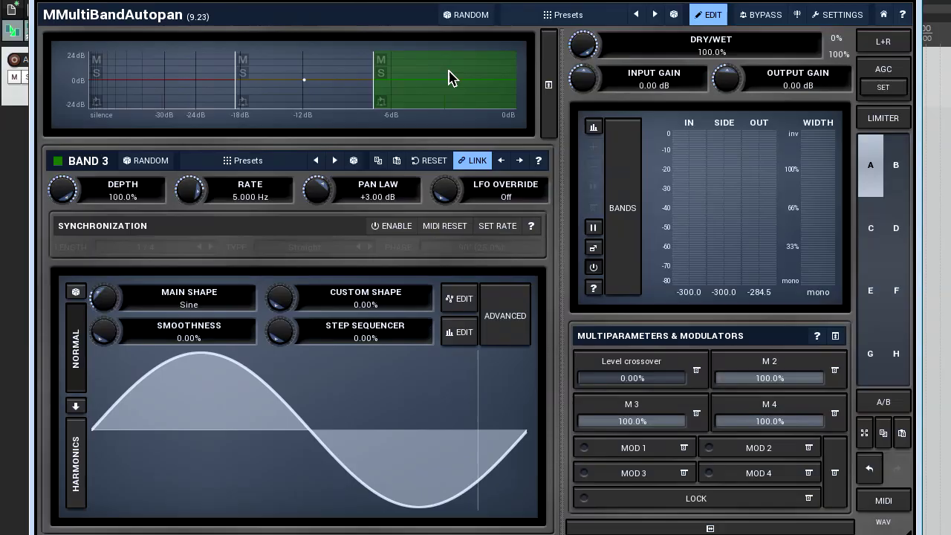
- Take the plugin out of bypass, sweep the Level crossover multiparameter, and reselect band 1
left_click(765, 29)
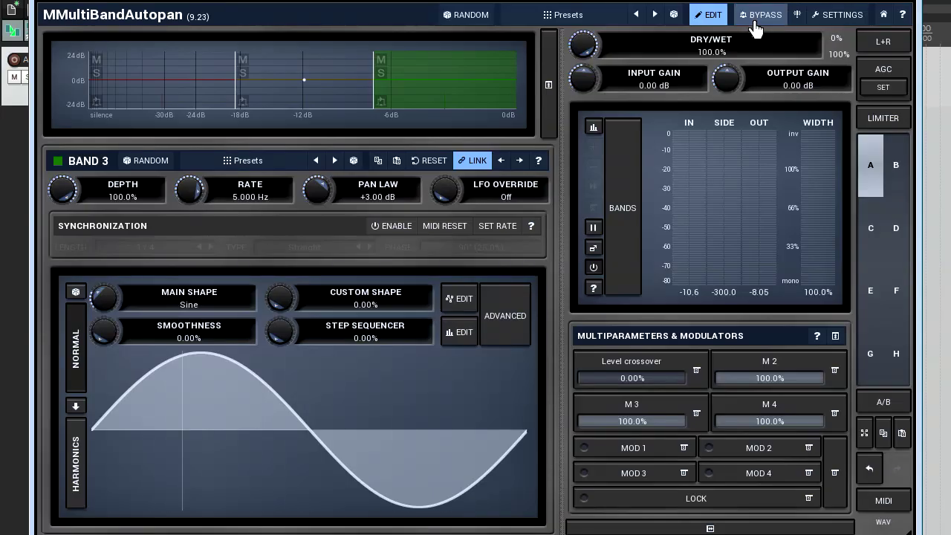
mouse_move(642, 379)
left_mouse_down()
mouse_move(642, 297)
mouse_move(642, 390)
left_mouse_up()
left_click(165, 81)
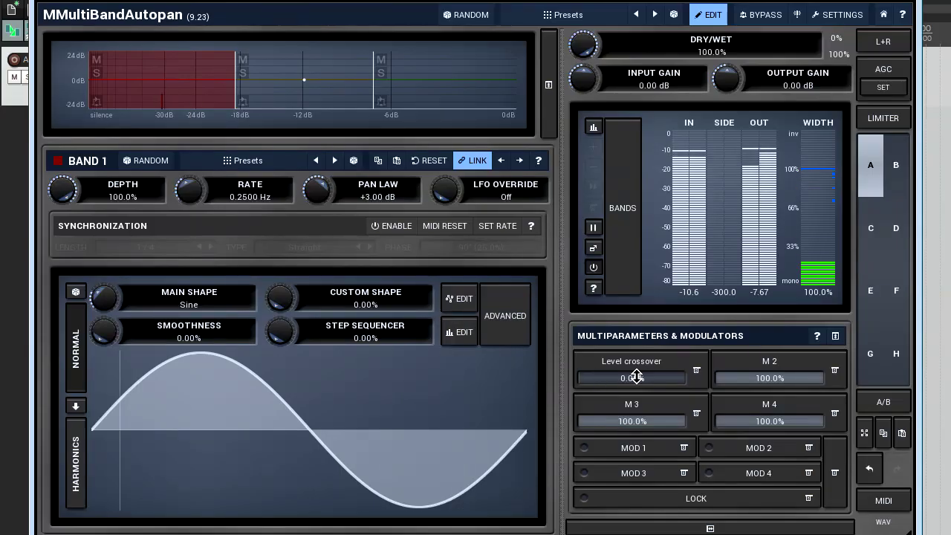
left_click_drag(631, 375, 631, 301)
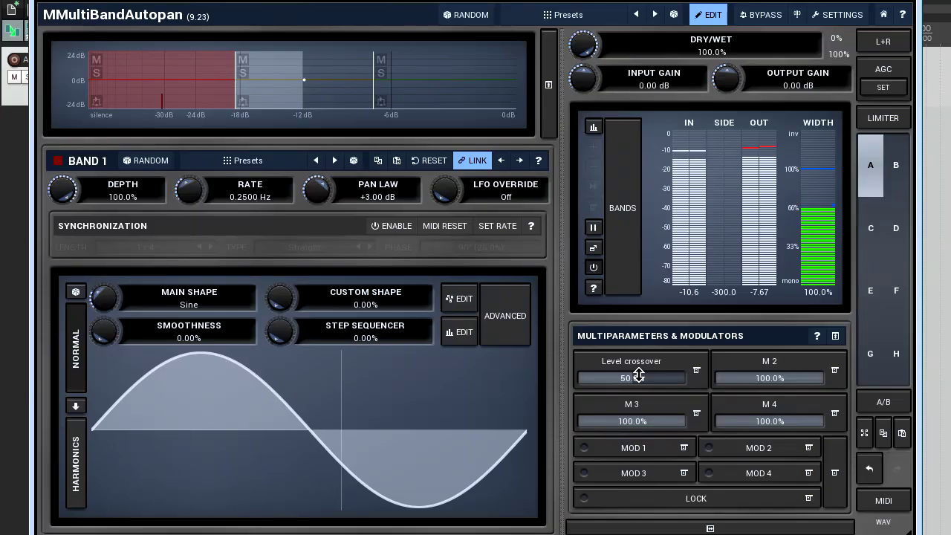
left_click_drag(639, 377, 639, 349)
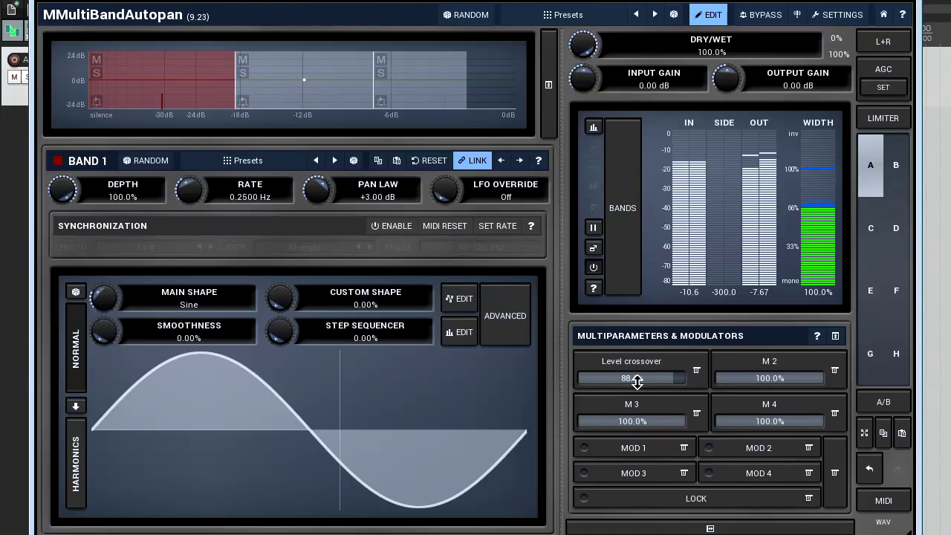
left_click_drag(637, 380, 637, 448)
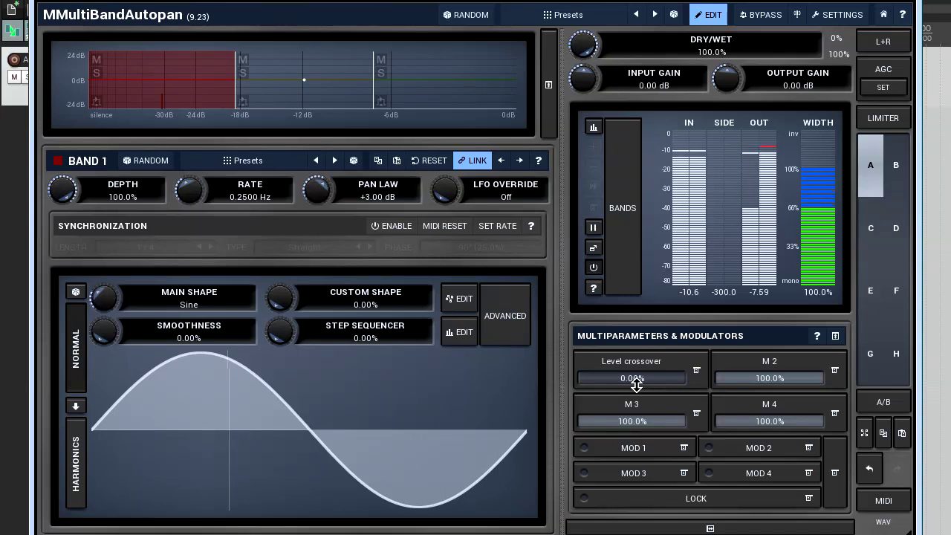
- Clear & Learn MOD 1, record a band 1 level sweep, then switch MOD 1 on
left_click(683, 447)
left_click(734, 507)
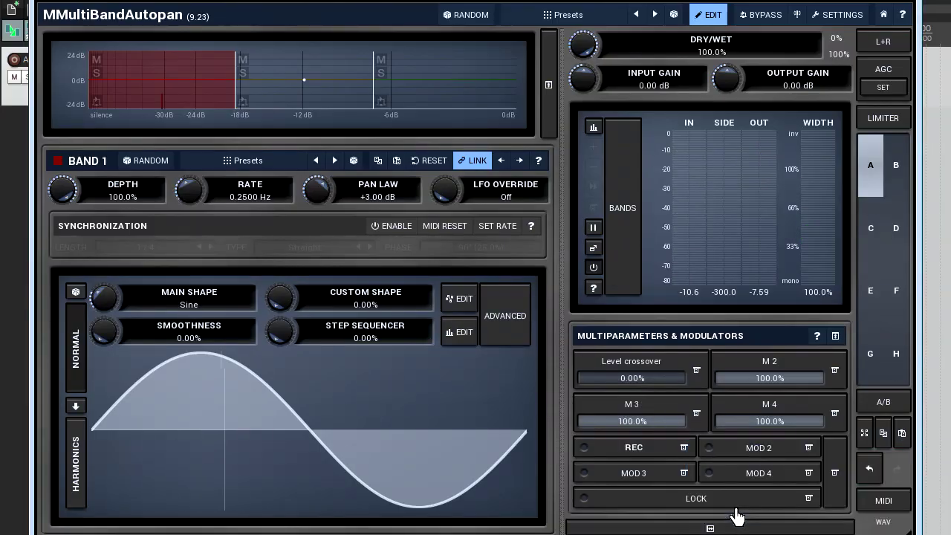
left_click(201, 78)
mouse_move(542, 409)
left_mouse_down()
mouse_move(542, 390)
mouse_move(541, 410)
left_mouse_up()
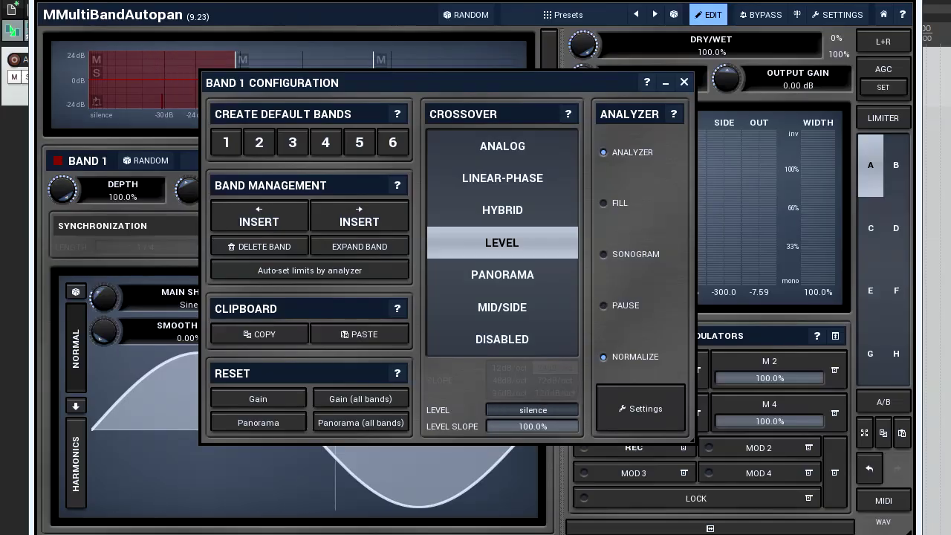
left_click(684, 82)
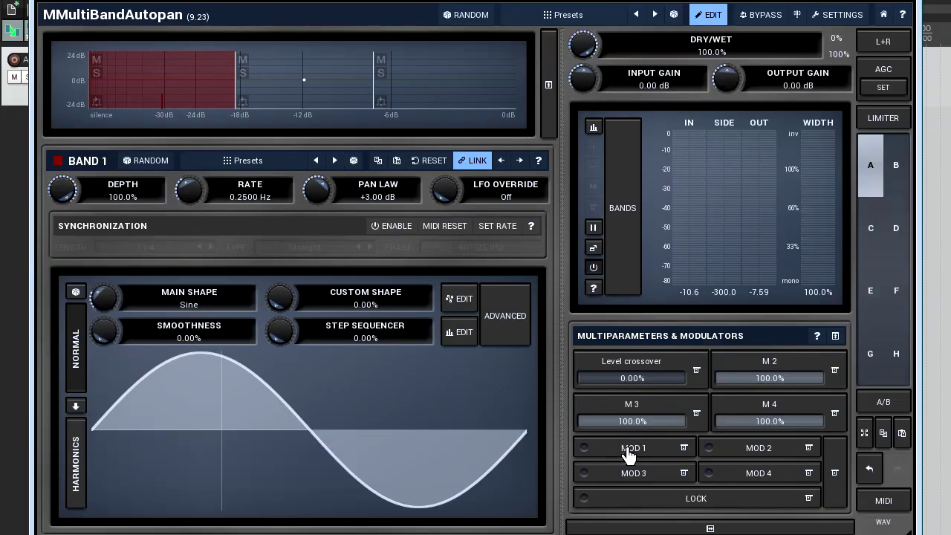
left_click(585, 448)
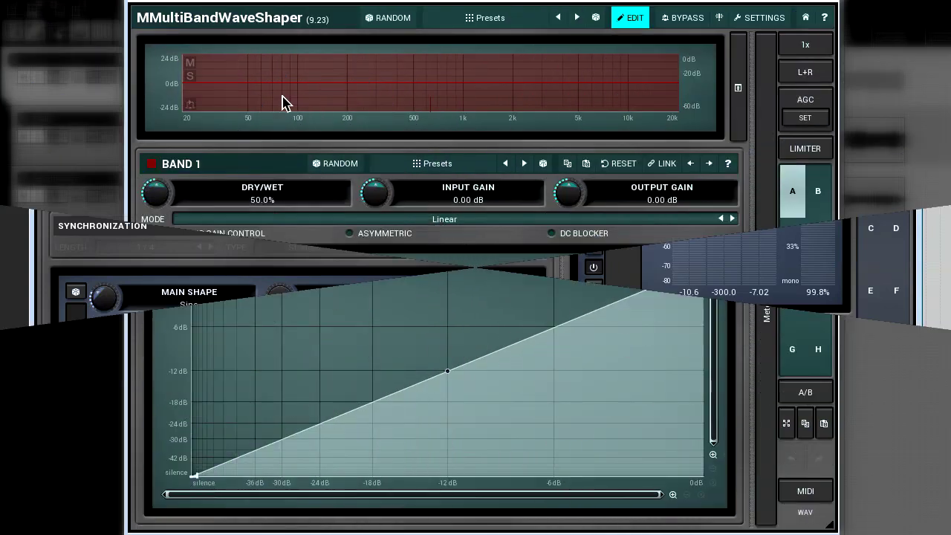
- Set the crossover type to Panorama and create three default bands
right_click(252, 77)
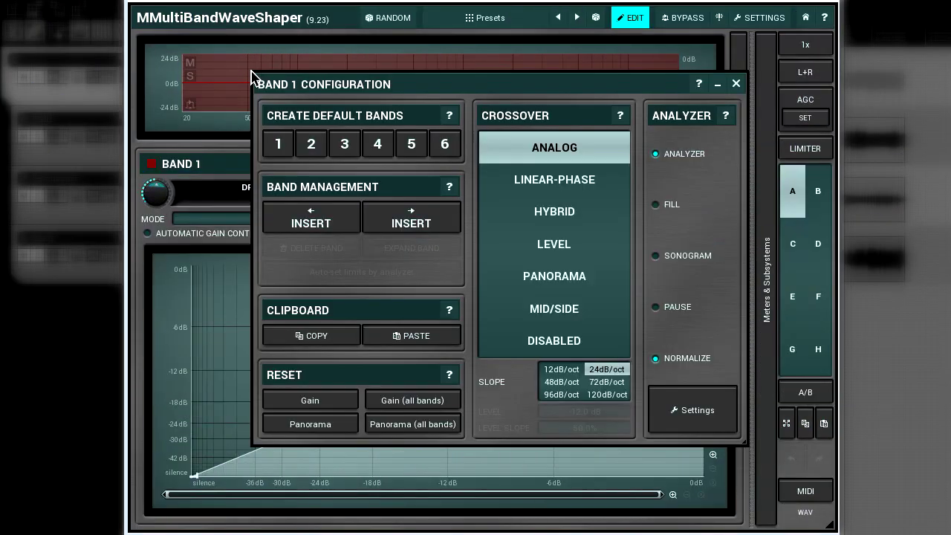
left_click(561, 276)
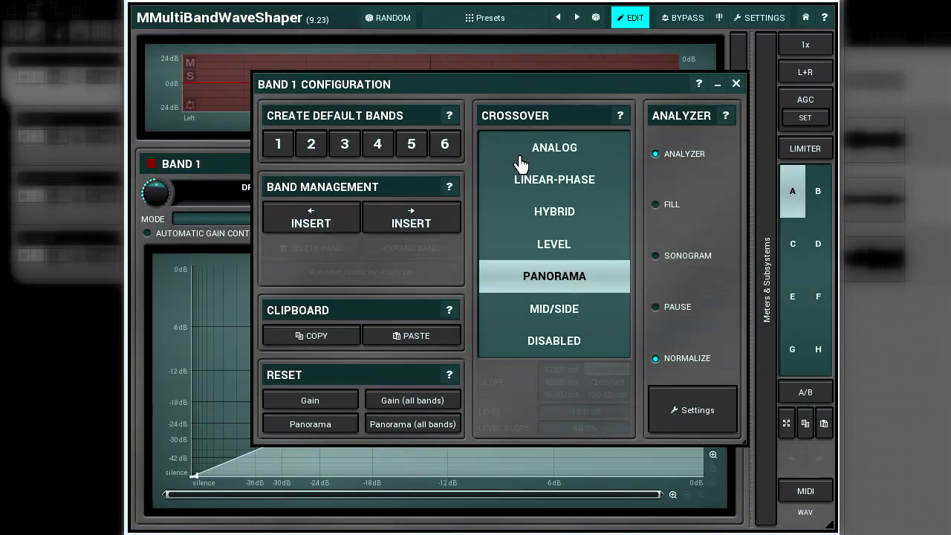
left_click_drag(502, 93, 473, 156)
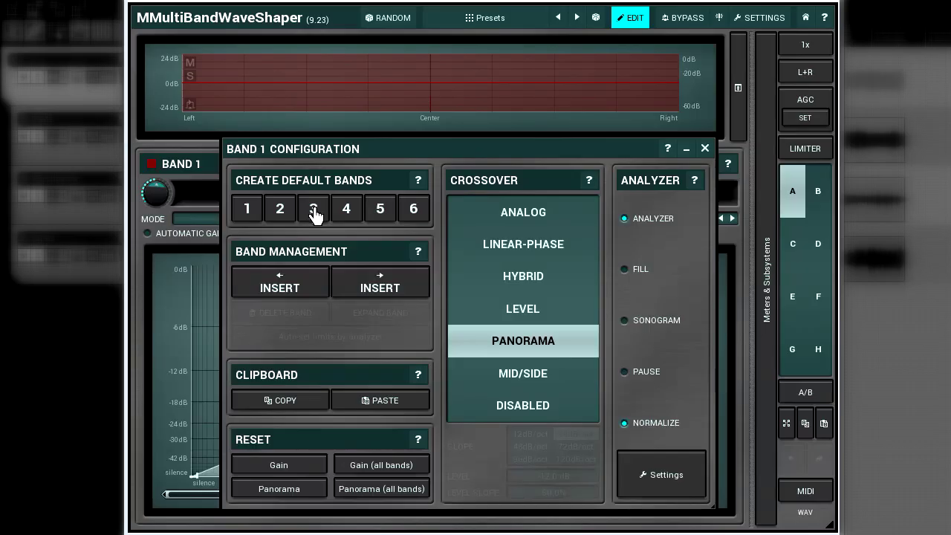
left_click(314, 210)
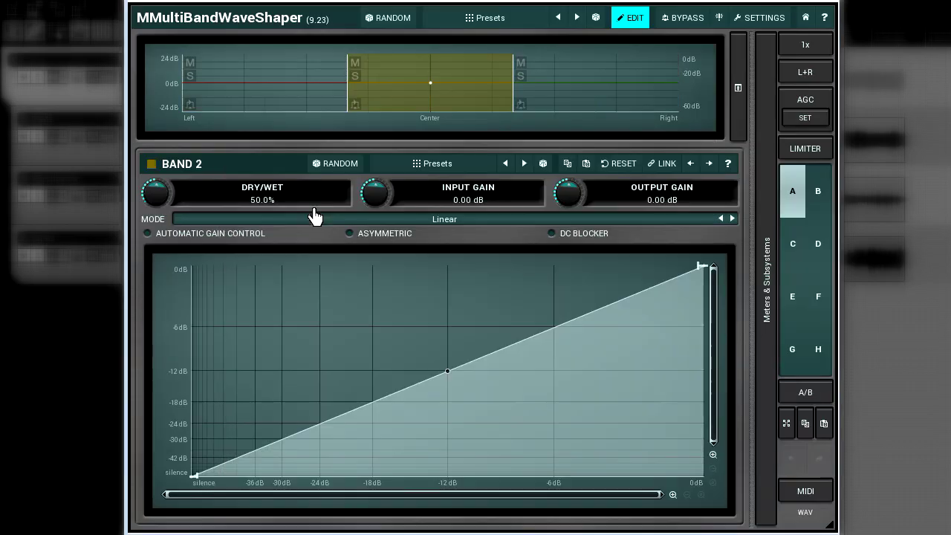
- Select the left, centre and right panorama bands in turn
left_click(206, 72)
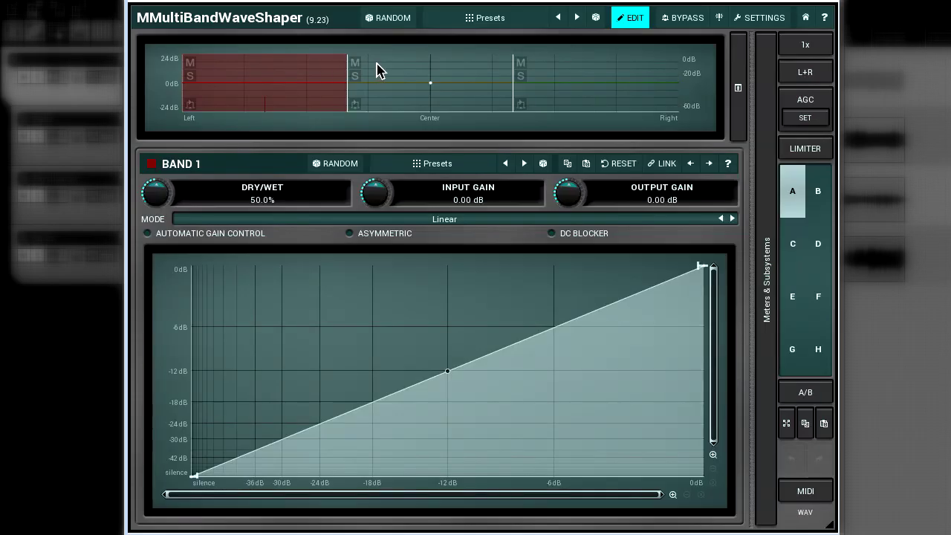
left_click(399, 71)
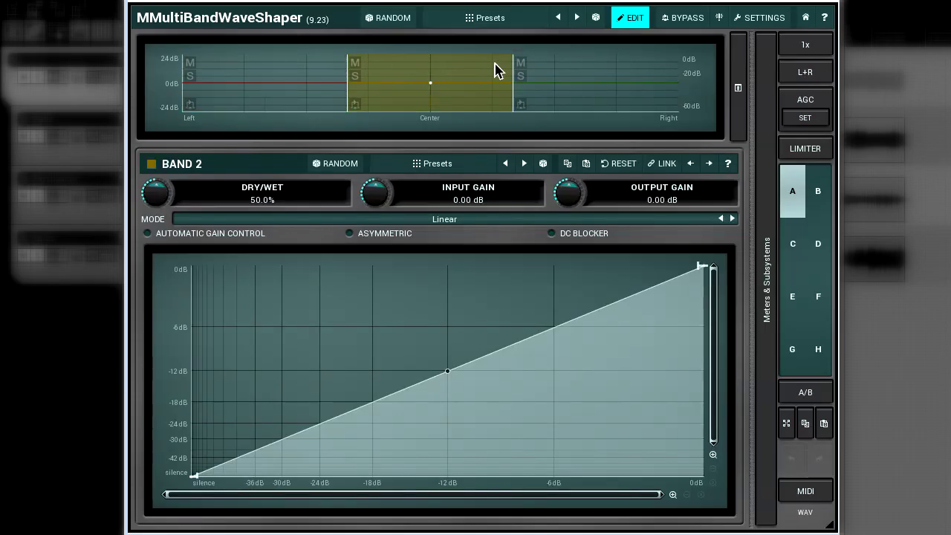
left_click(554, 71)
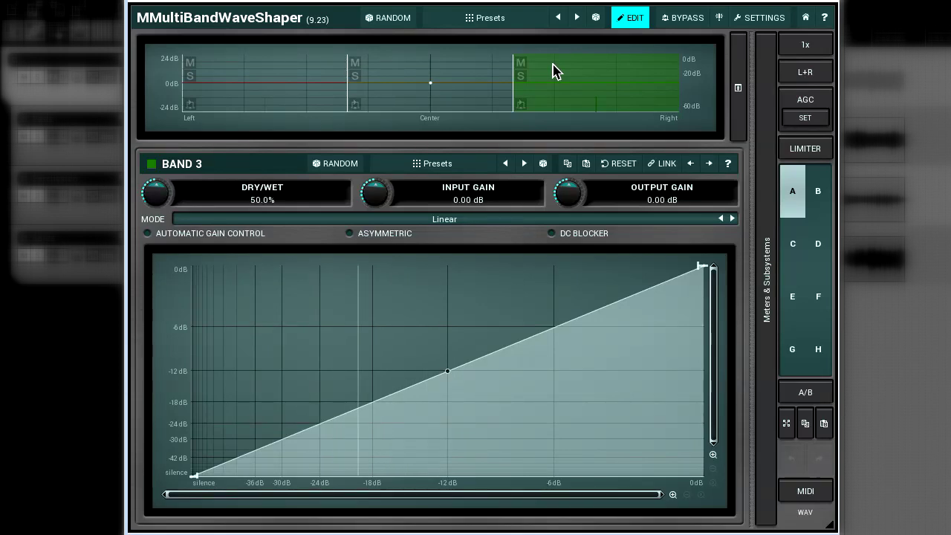
- Solo the left band, then solo the centre band instead, and select the right band
left_click(190, 75)
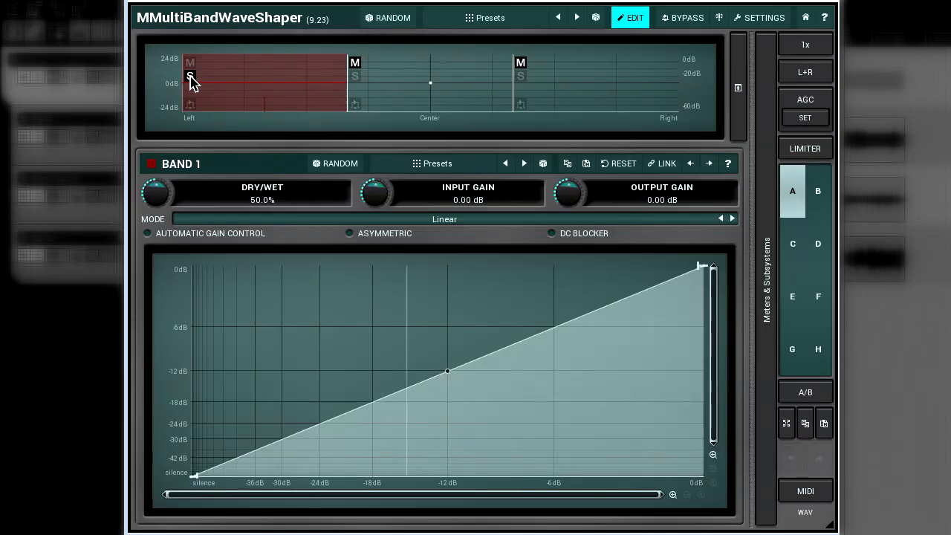
left_click(354, 77)
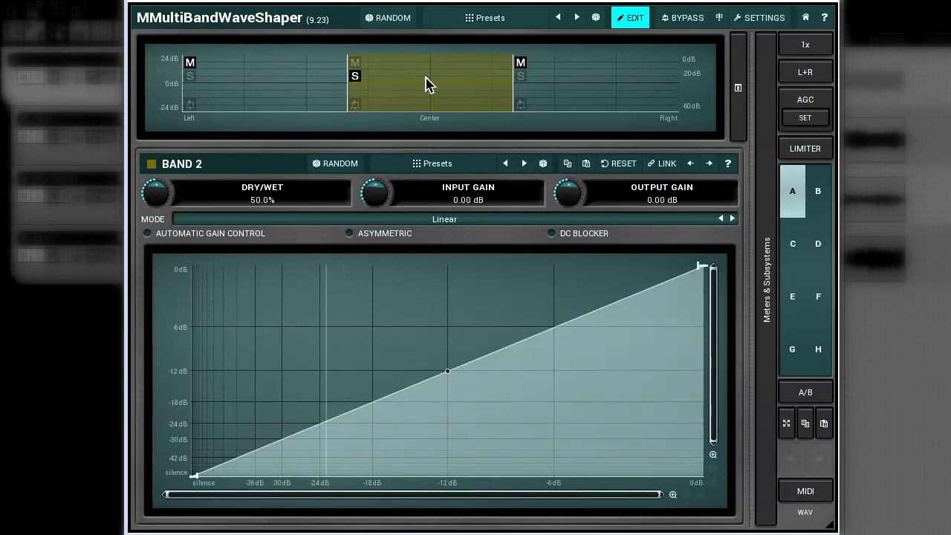
left_click(521, 85)
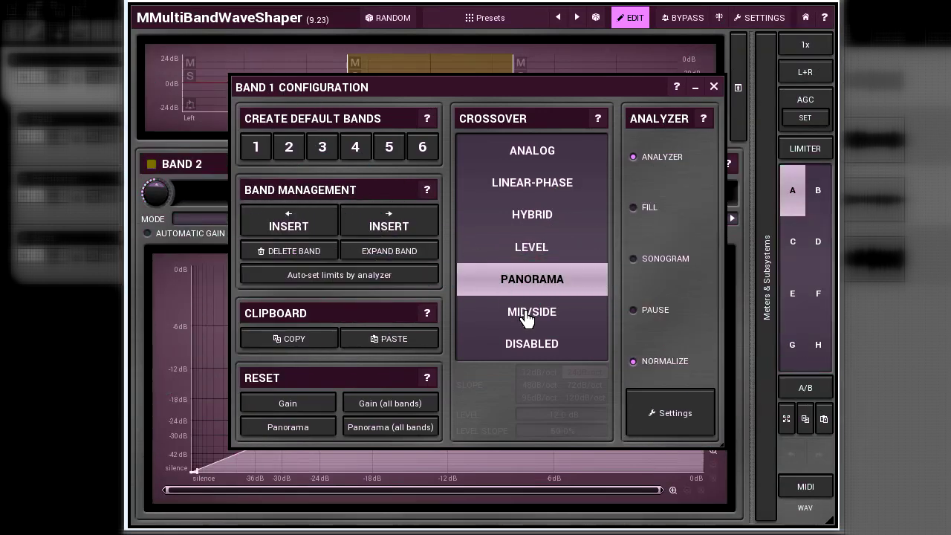
- Set the WaveShaper's crossover to MID/SIDE and move the configuration window down-left
left_click(527, 317)
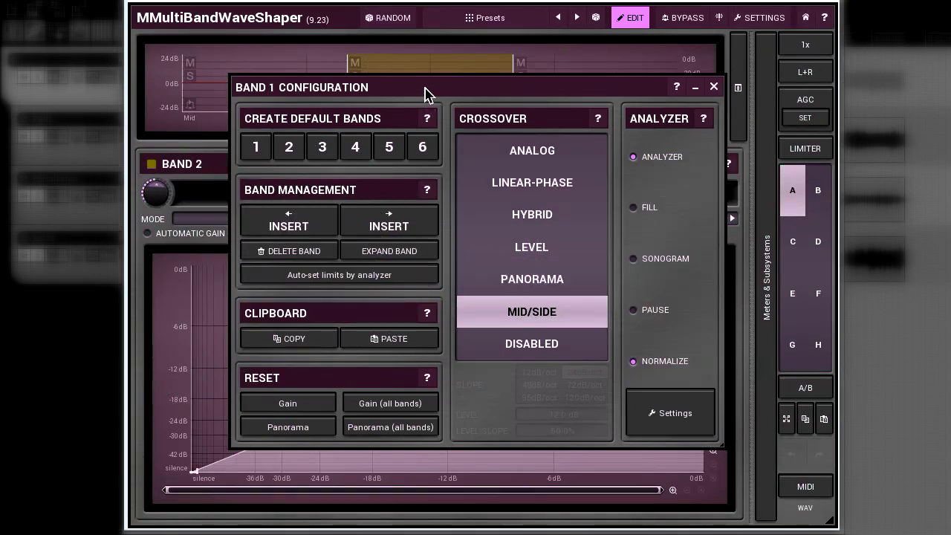
left_click_drag(425, 94, 405, 154)
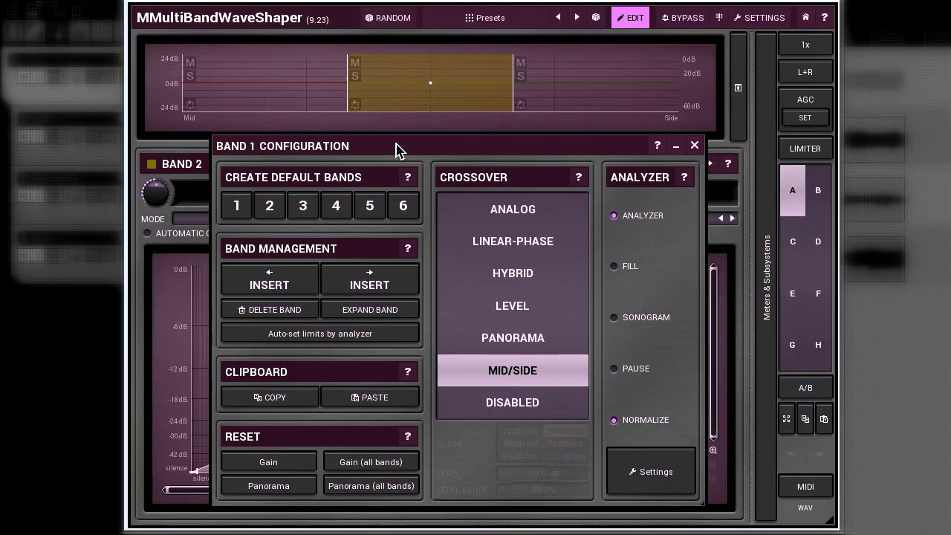
- Create six default mid/side bands and inspect the settings of band 1 and band 6
left_click(402, 211)
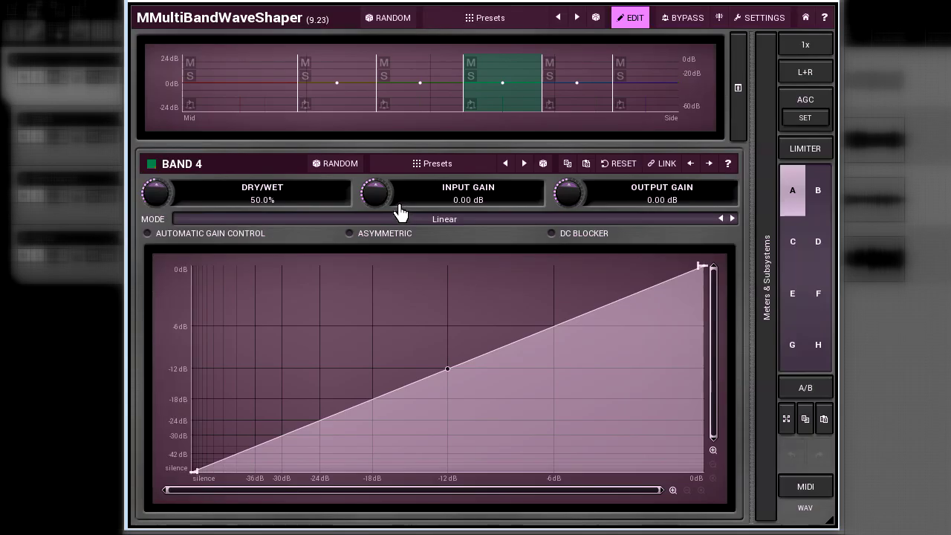
left_click(230, 75)
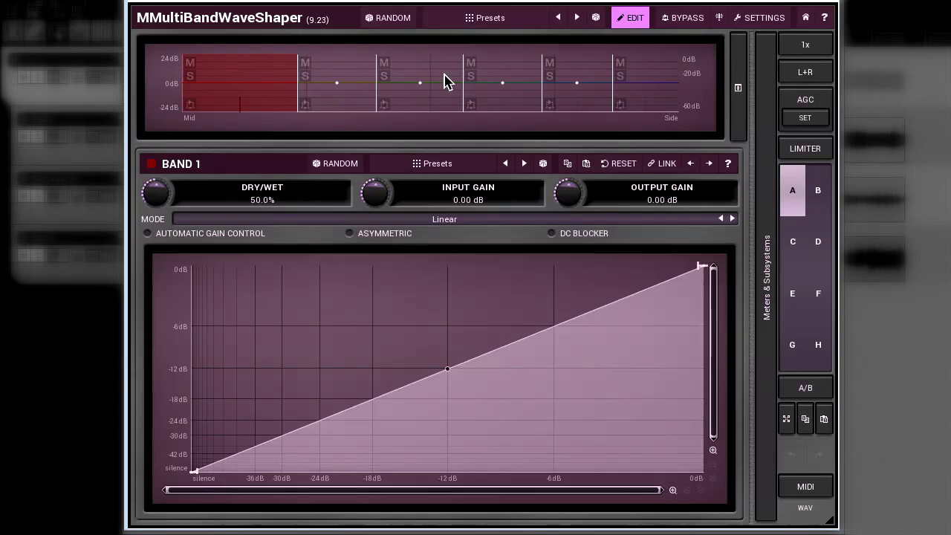
left_click(646, 75)
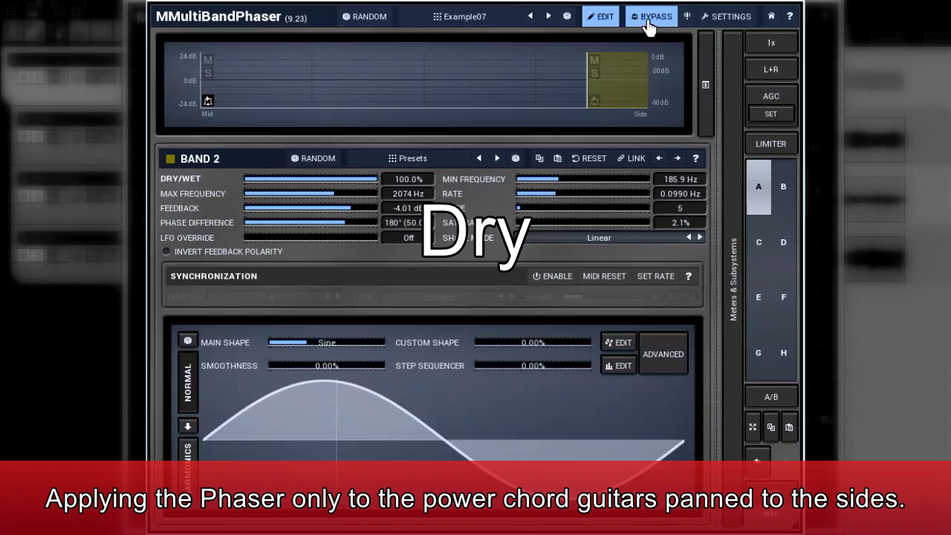
- Toggle the phaser's bypass to compare dry and wet, ending with the effect active
left_click(648, 26)
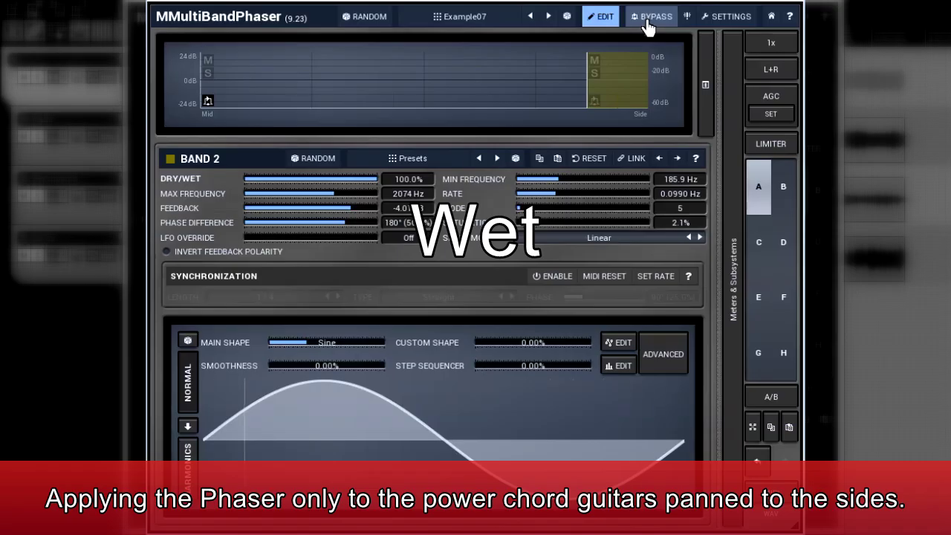
left_click(648, 26)
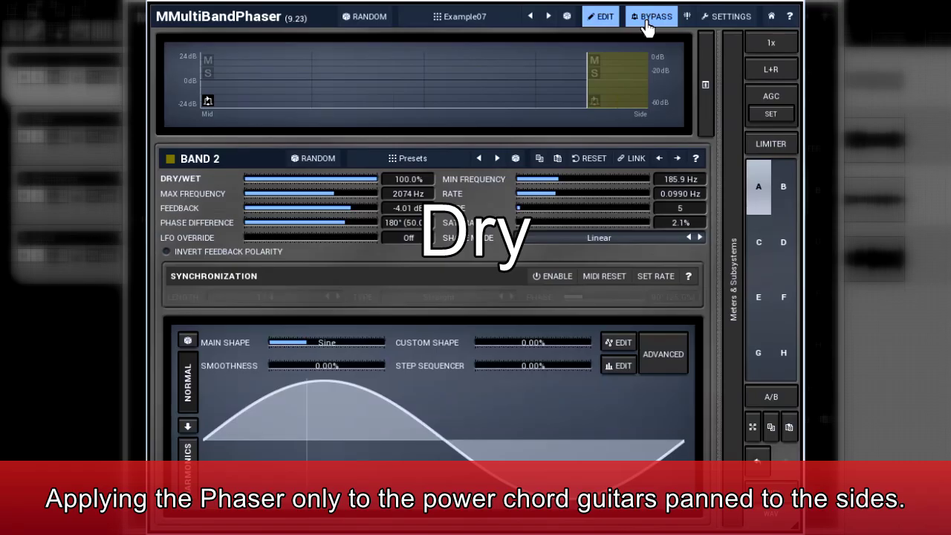
left_click(648, 26)
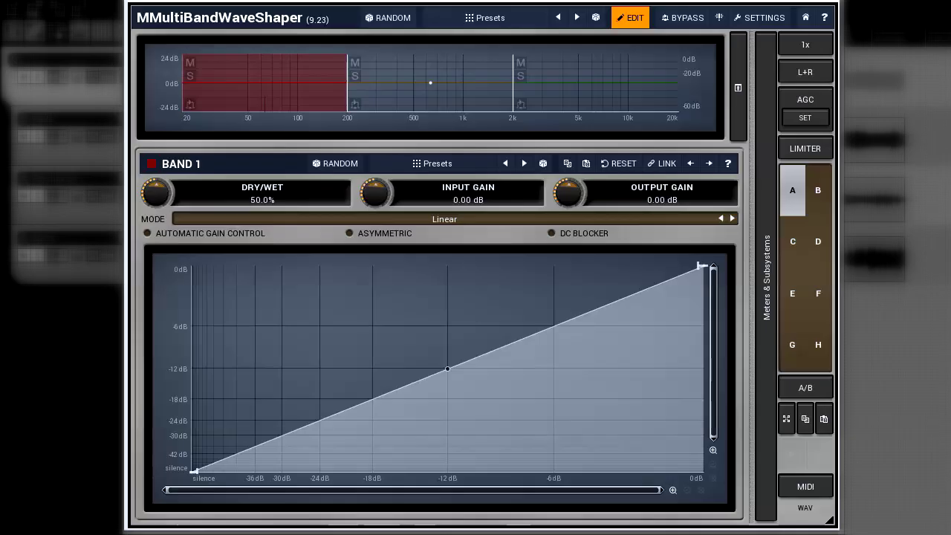
- Switch band 1's crossover to PANORAMA, then to MID/SIDE
right_click(251, 77)
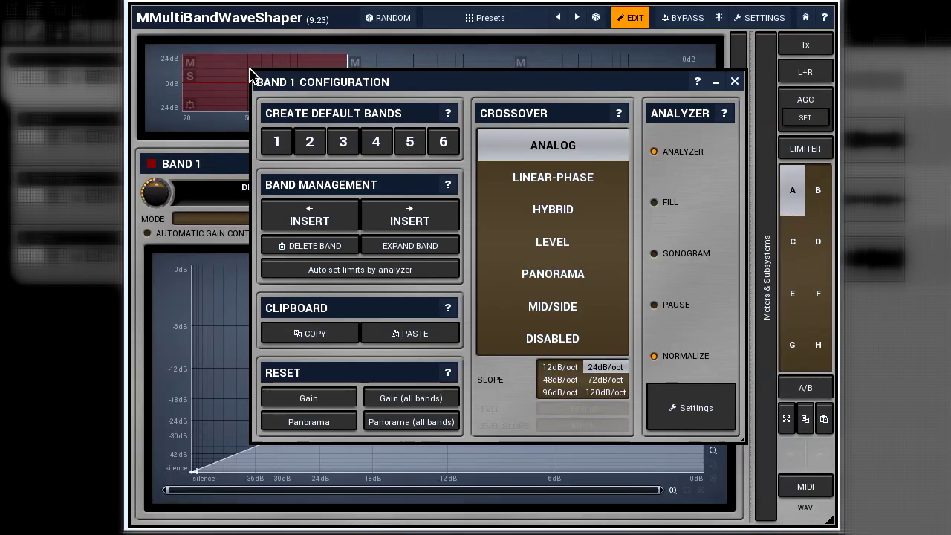
left_click(557, 273)
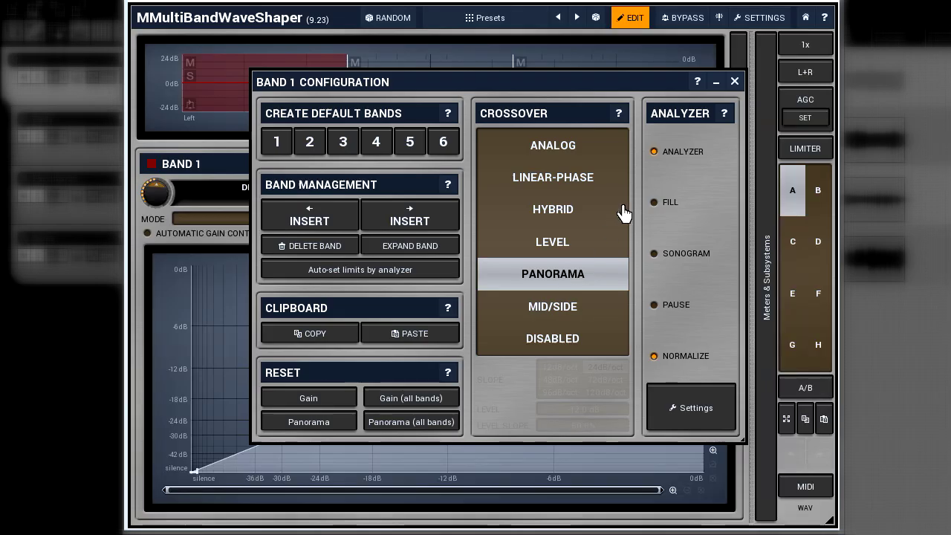
left_click(734, 81)
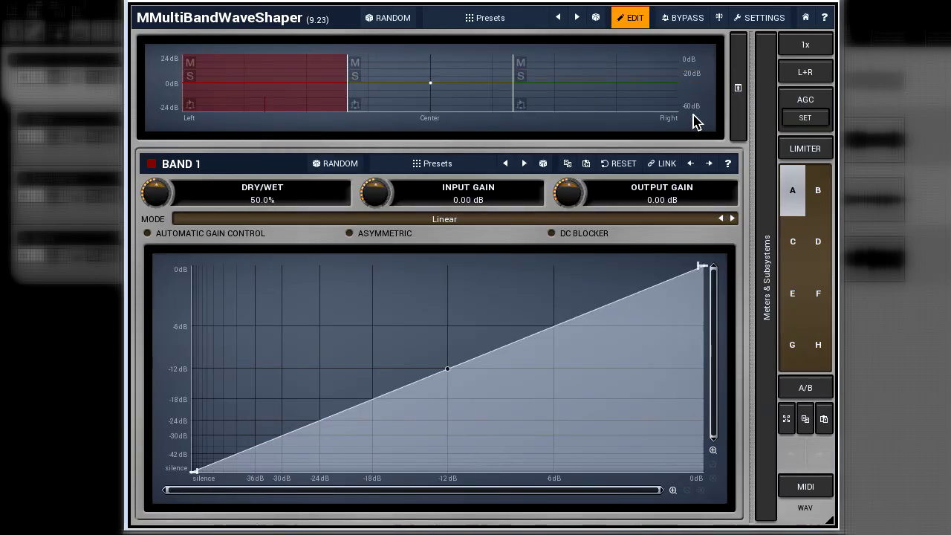
right_click(235, 66)
left_click(522, 306)
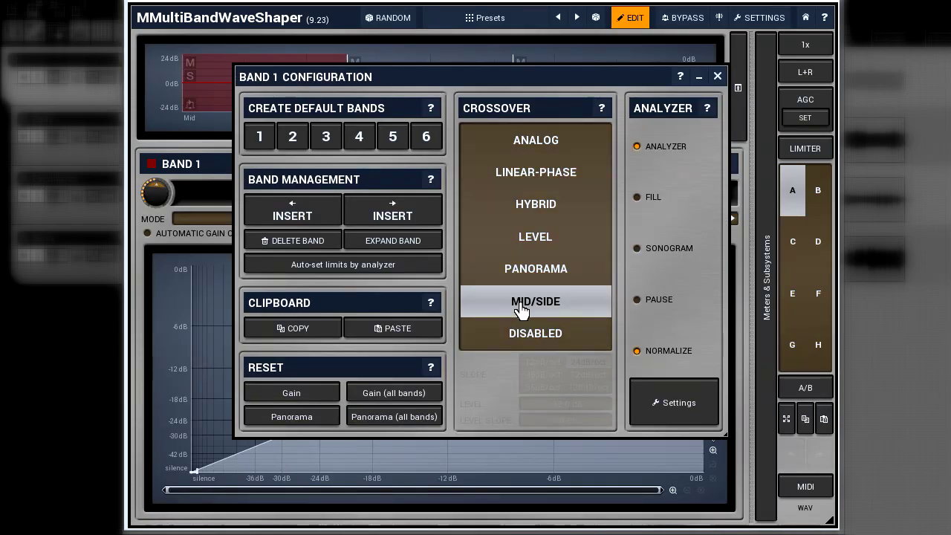
left_click(717, 76)
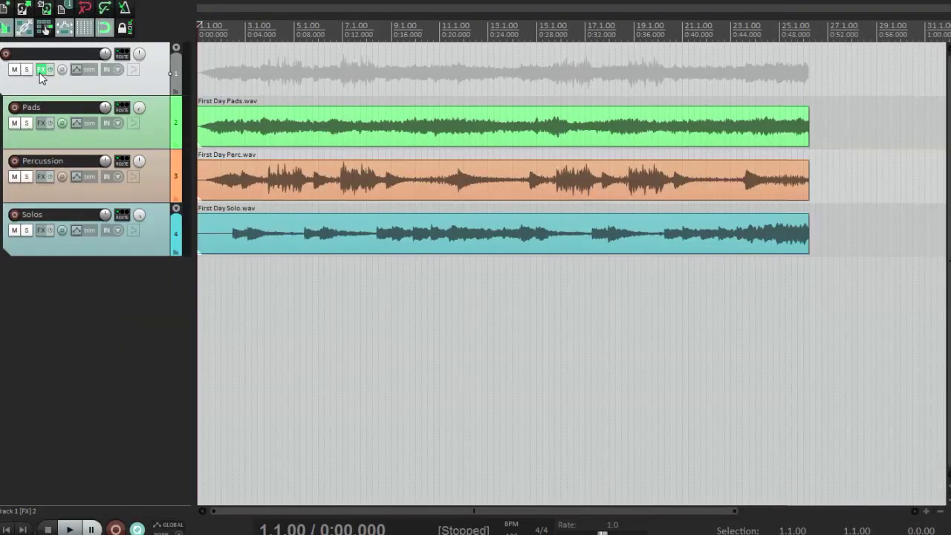
- In the first track's FX chain, set the WaveShaper's crossover to PANORAMA
left_click(42, 70)
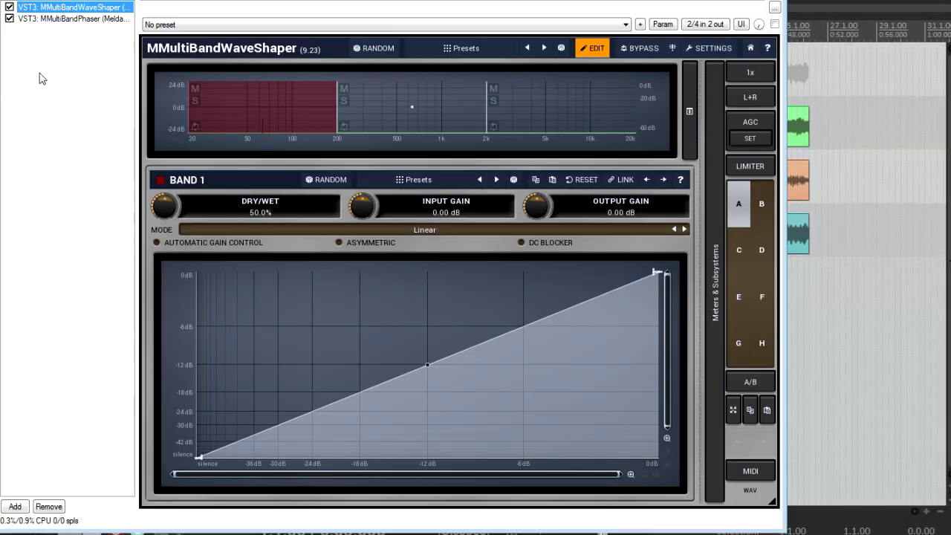
right_click(324, 97)
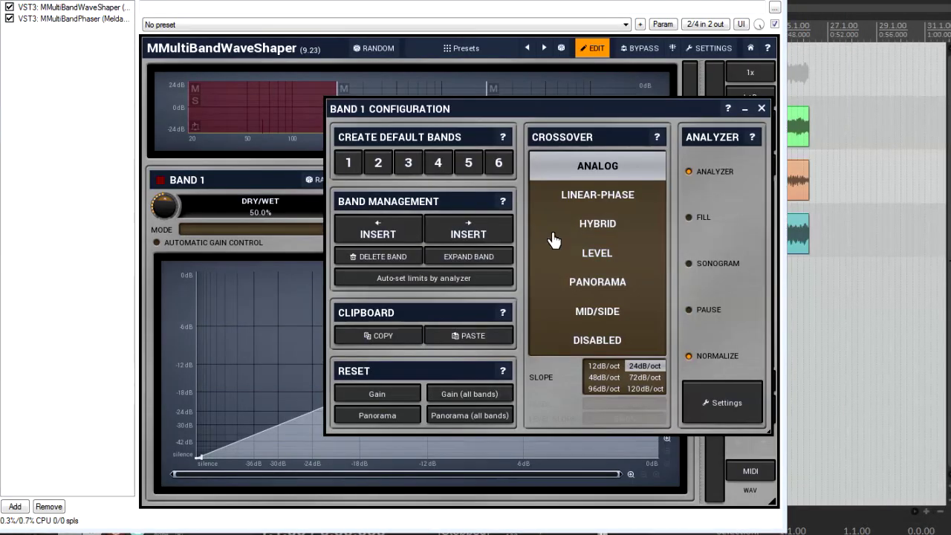
left_click(606, 282)
left_click(762, 108)
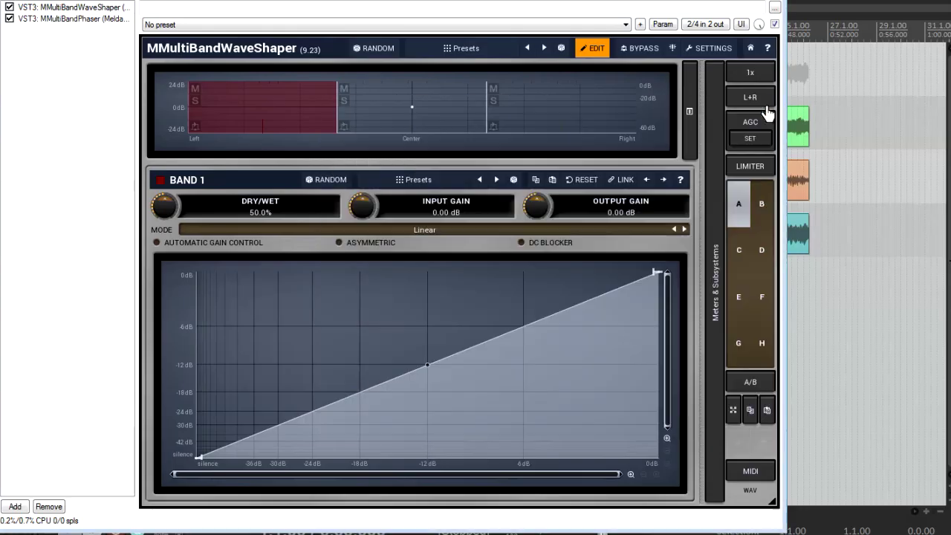
- Set MMultiBandPhaser's crossover to MID/SIDE
left_click(97, 21)
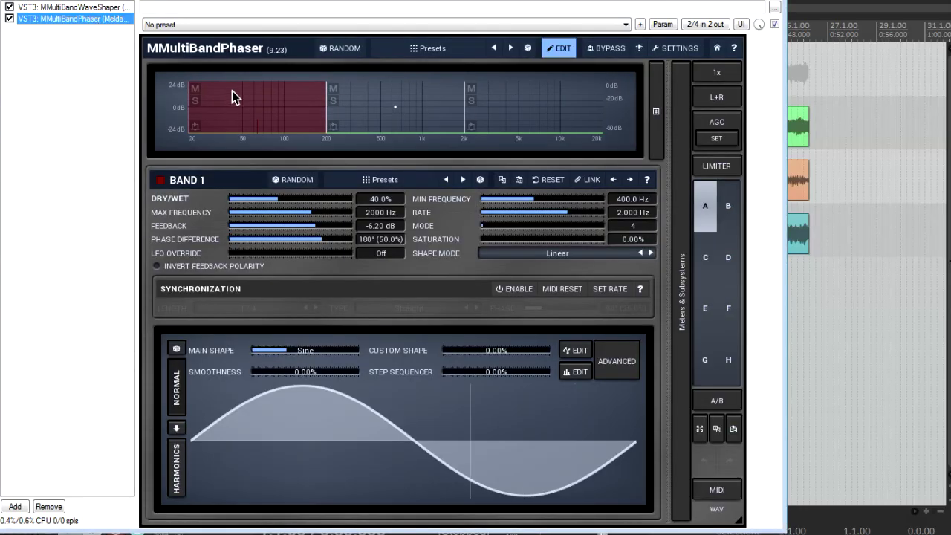
right_click(233, 95)
left_click(498, 309)
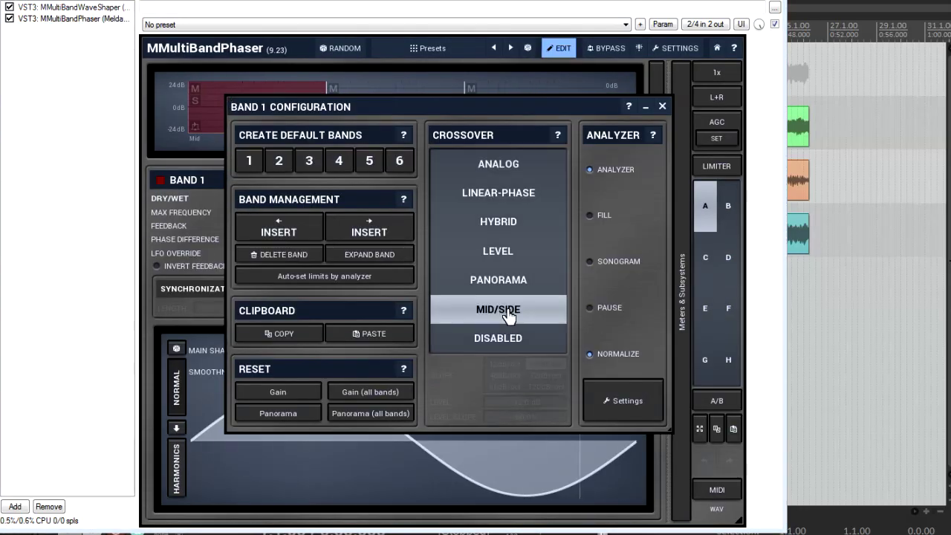
left_click(662, 106)
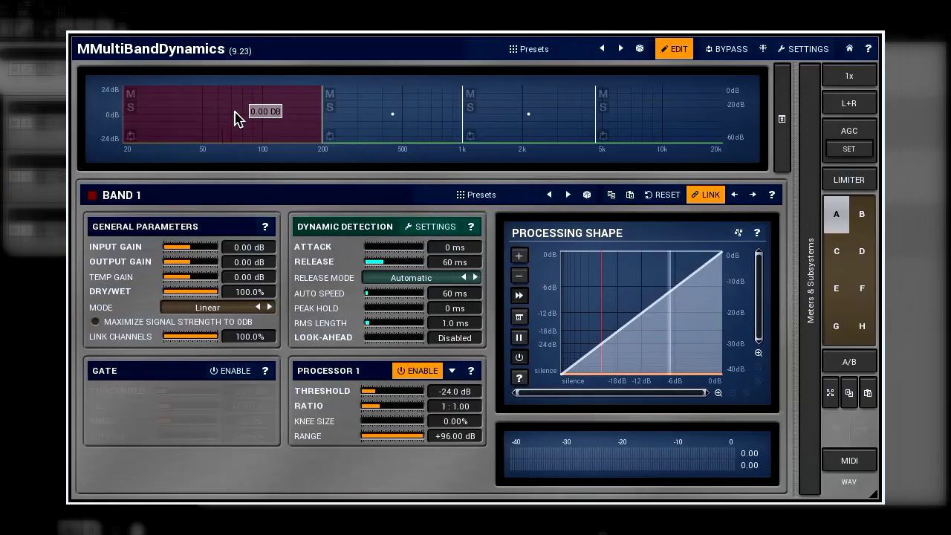
- Set MMultiBandDynamics' crossover to DISABLED in Band 1 Configuration
right_click(225, 109)
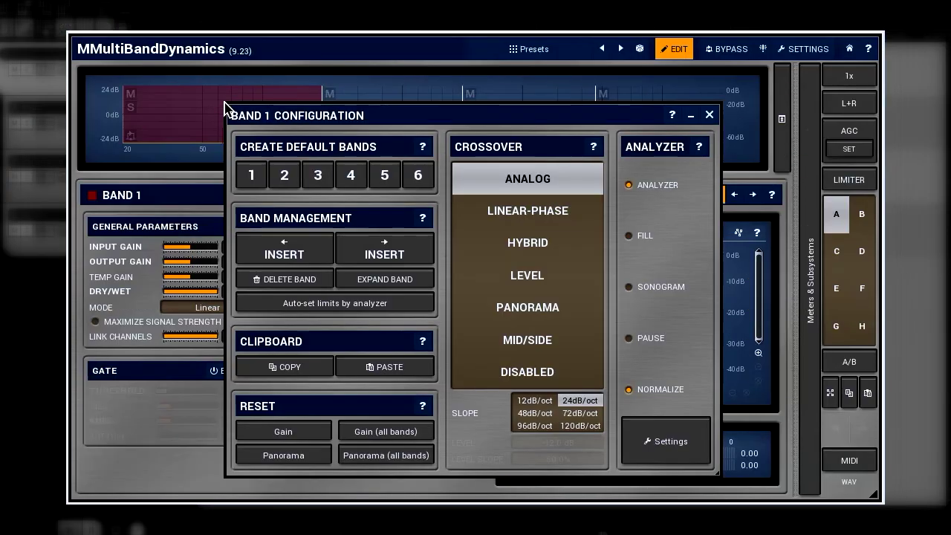
left_click(526, 371)
left_click(709, 116)
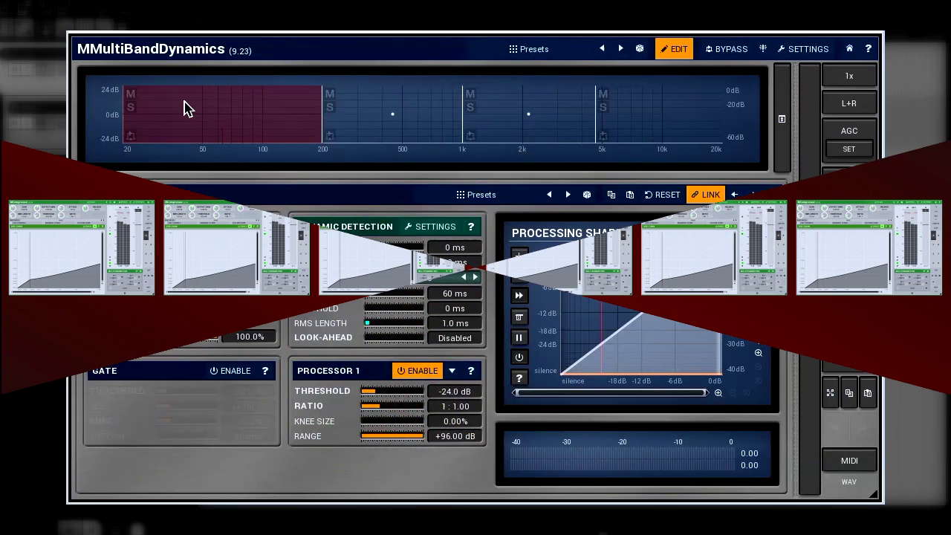
- Browse the analyzer's Analysis, Graphs, Sonogram and Prefiltering settings pages
left_click(182, 107)
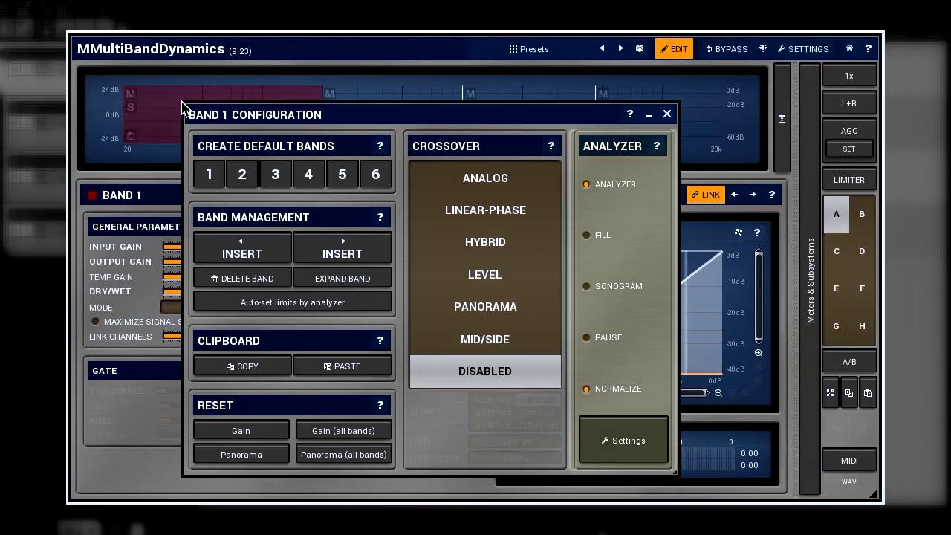
left_click(619, 446)
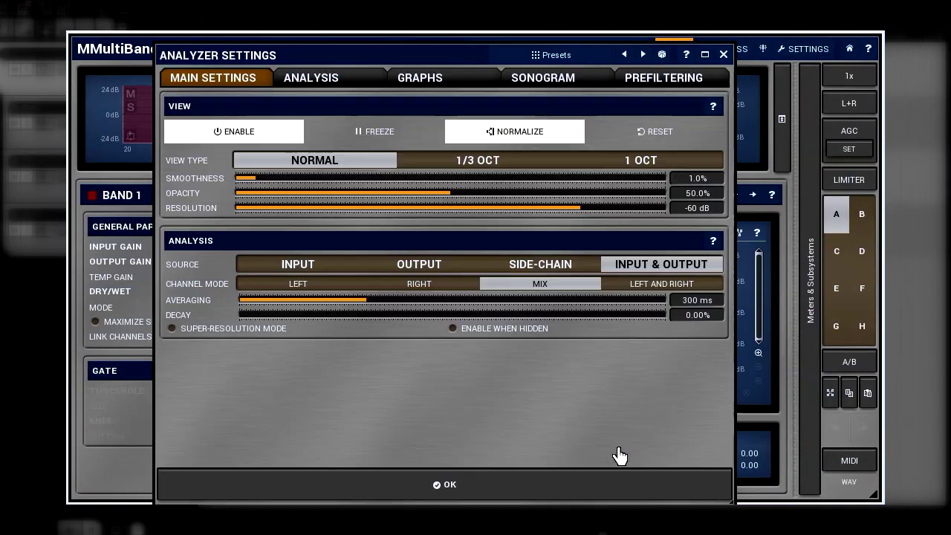
left_click(311, 83)
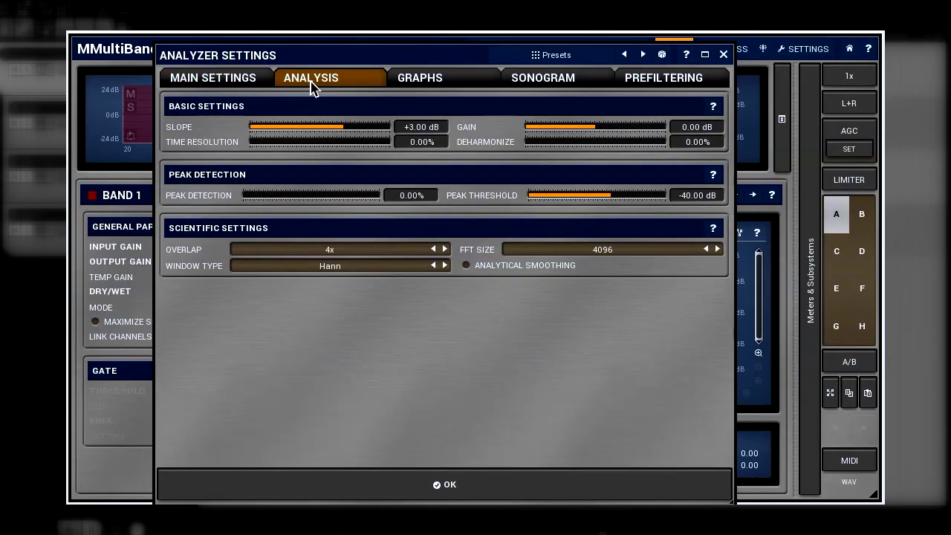
left_click(421, 83)
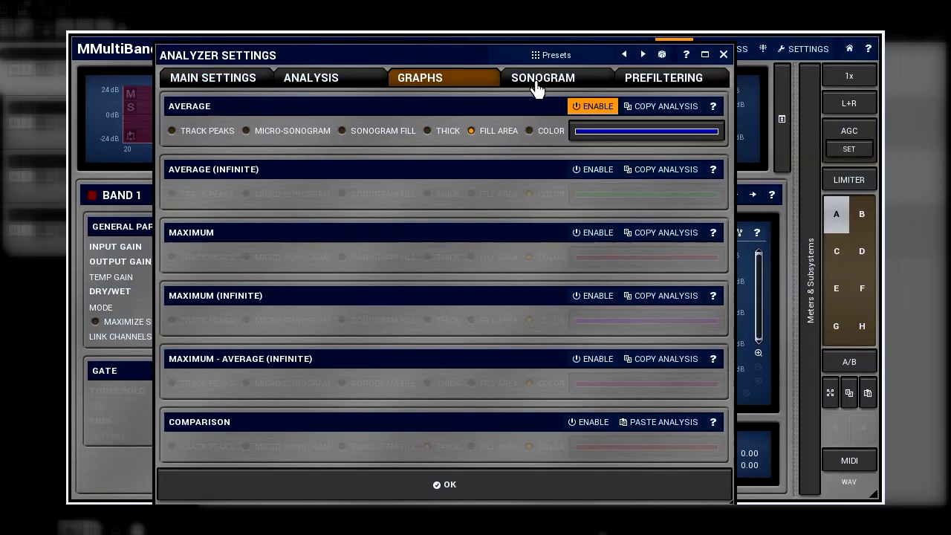
left_click(532, 83)
left_click(649, 84)
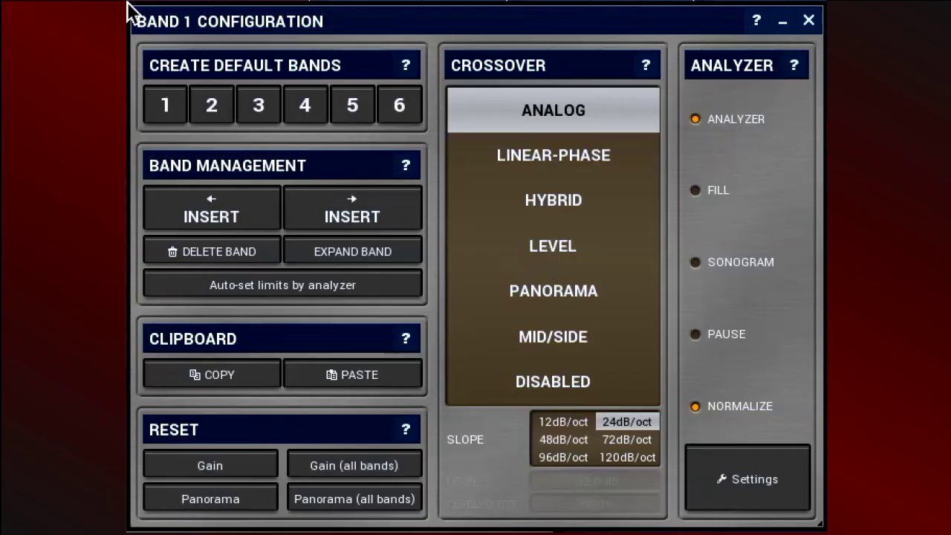
- Set a 48dB/oct slope, then try HYBRID and PANORAMA crossovers before choosing MID/SIDE
left_click(550, 440)
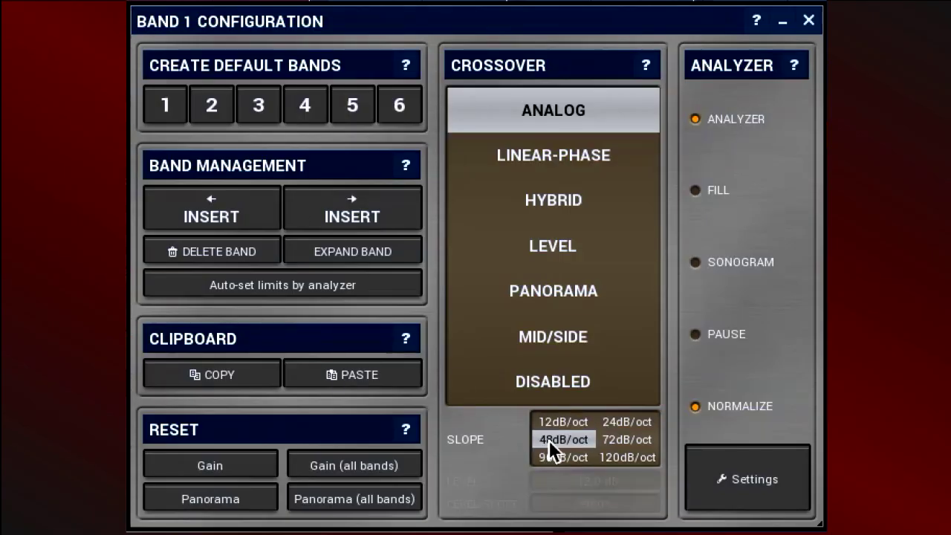
left_click(557, 212)
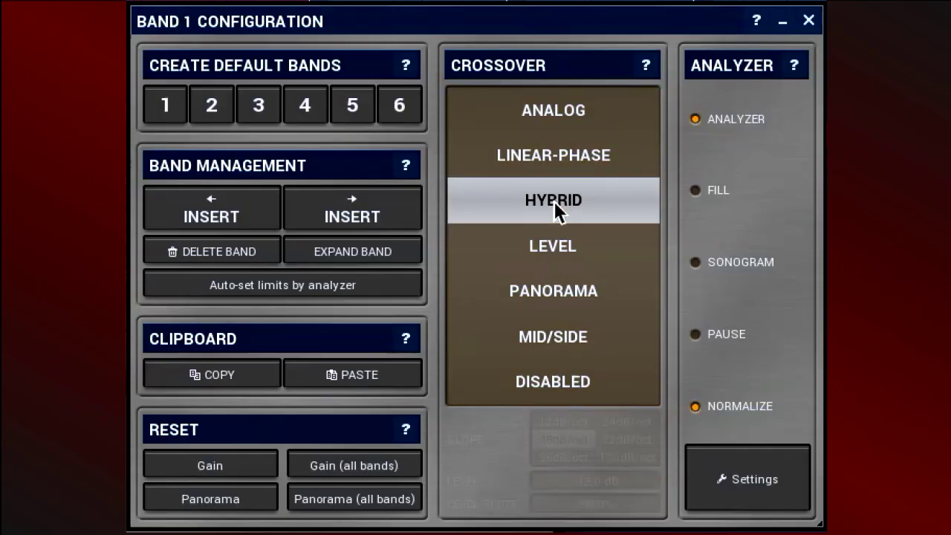
left_click(563, 298)
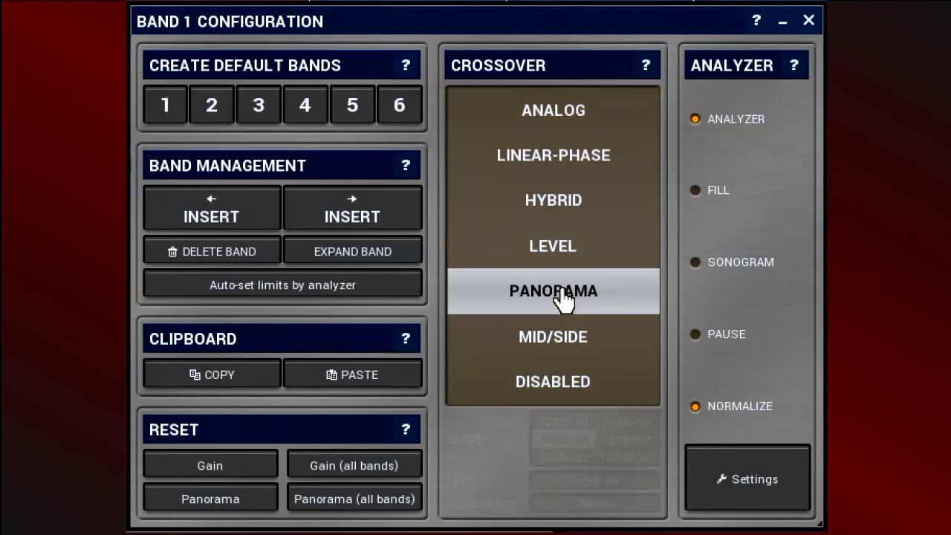
left_click(560, 339)
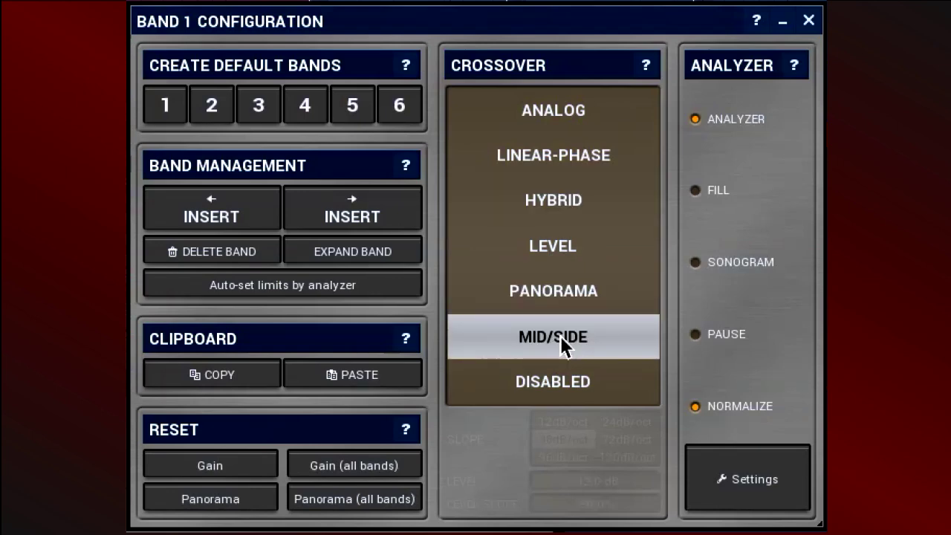